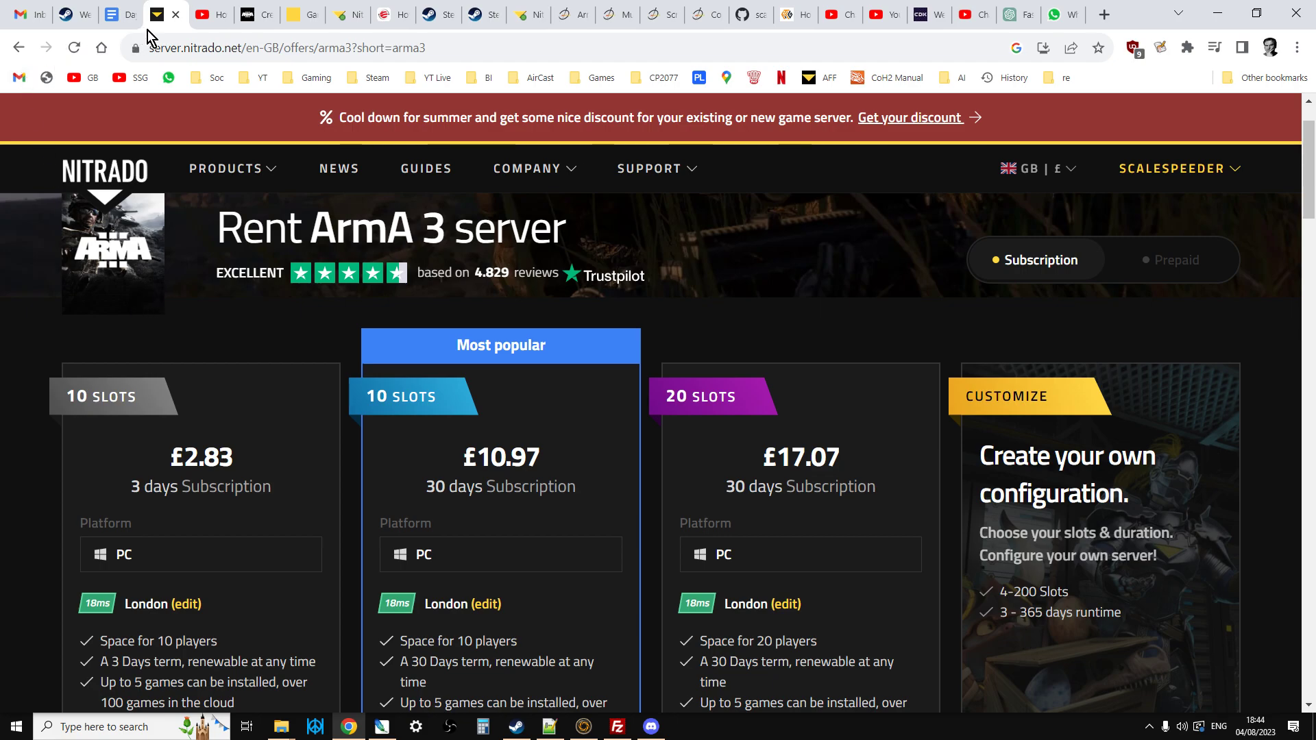
Switch to the YouTube tab playing the Nitrado Arma 3 community server with mods tutorial
left_click(201, 15)
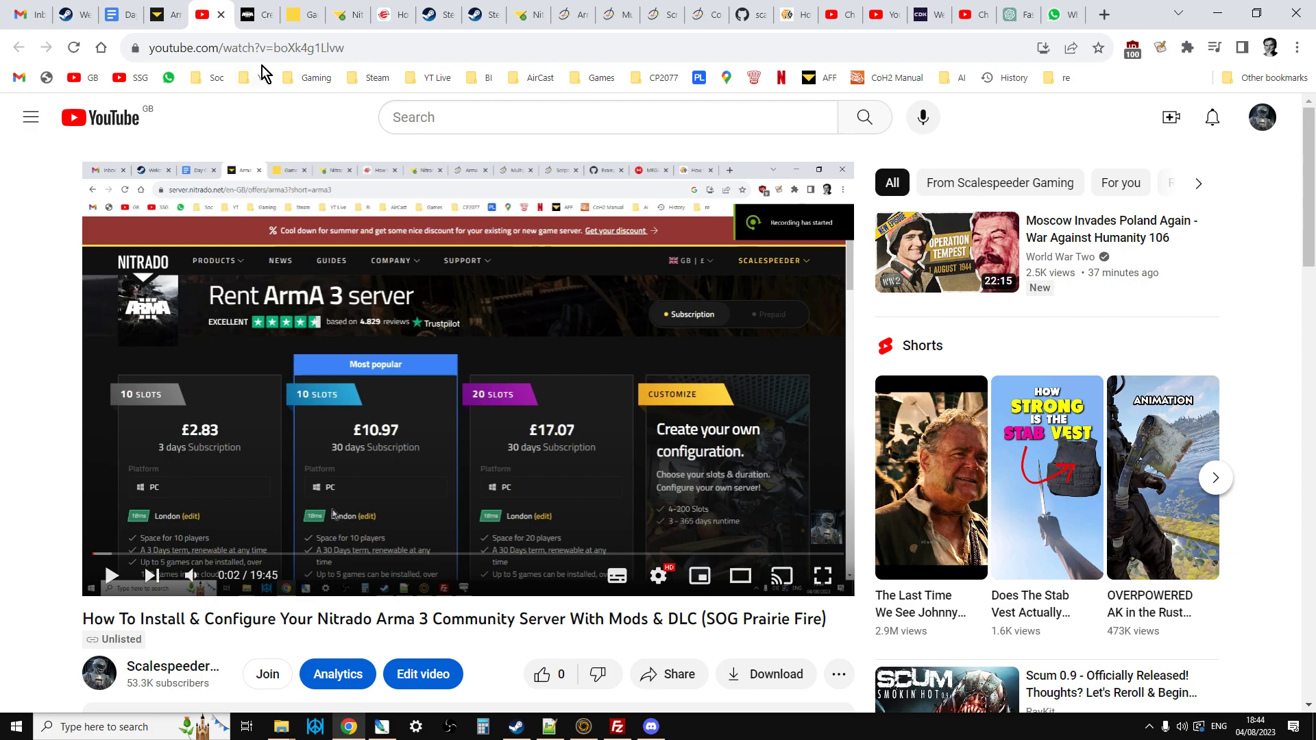
Browse the Creator DLC cards on arma3.com, then return to the Nitrado services page
left_click(258, 17)
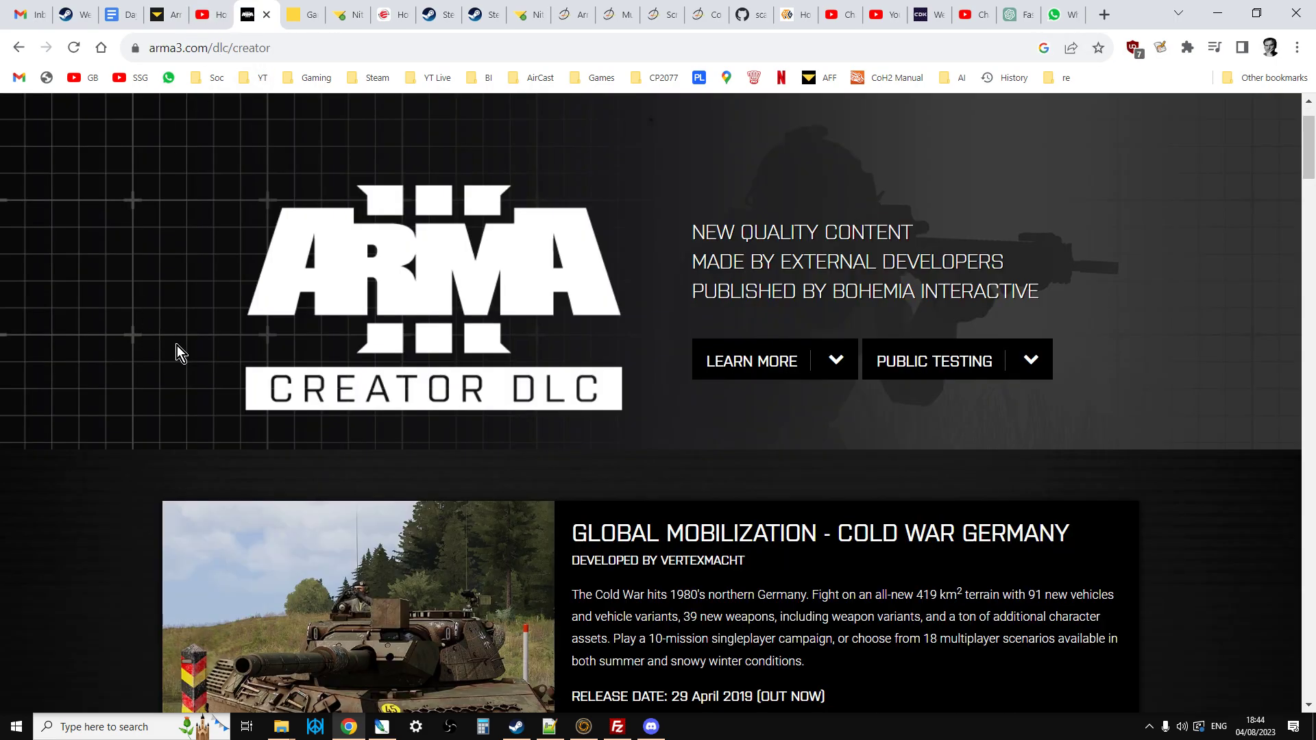
scroll(176, 345, "down", 5)
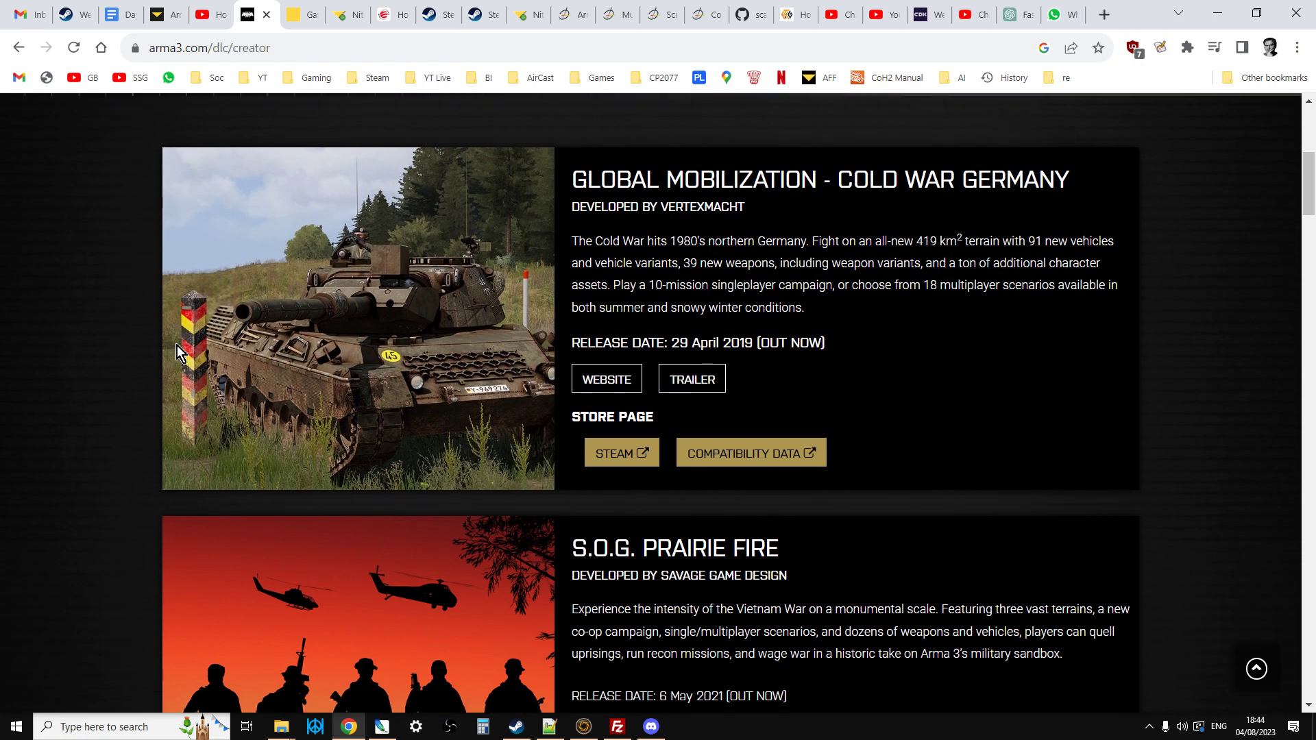
scroll(177, 350, "down", 11)
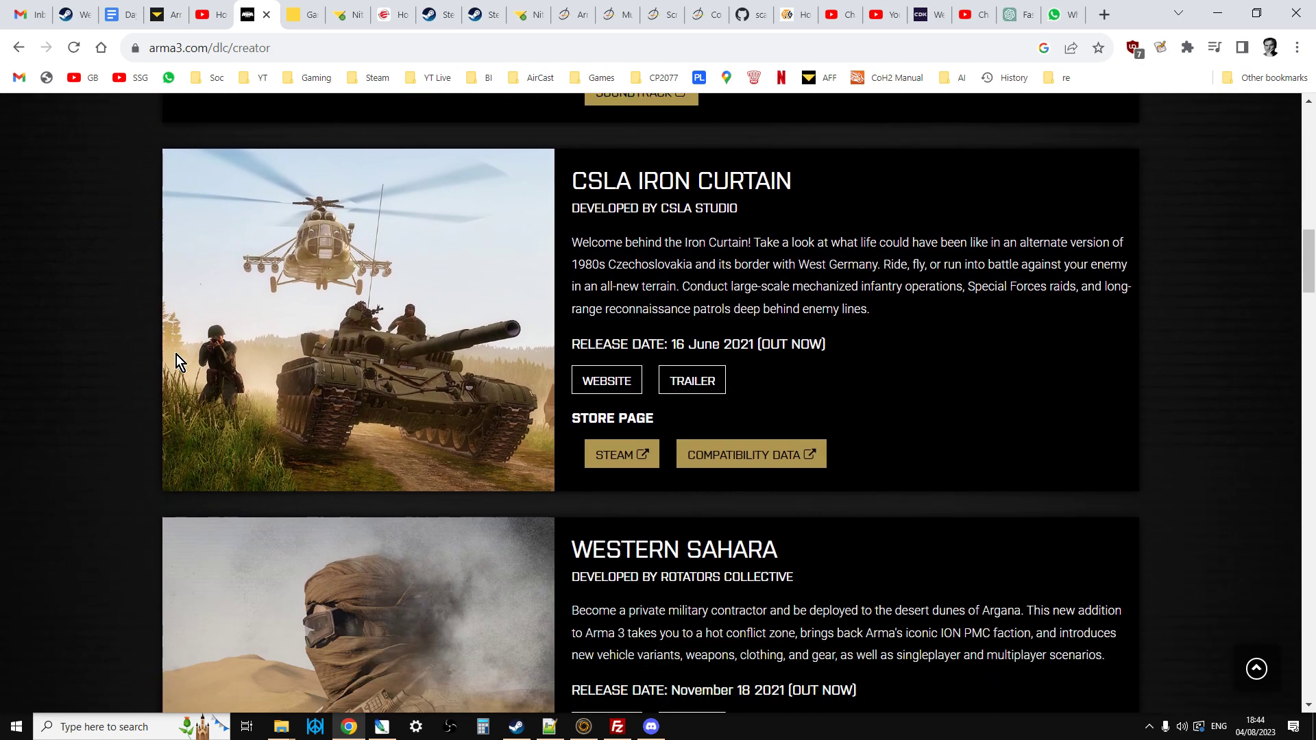
scroll(175, 355, "down", 9)
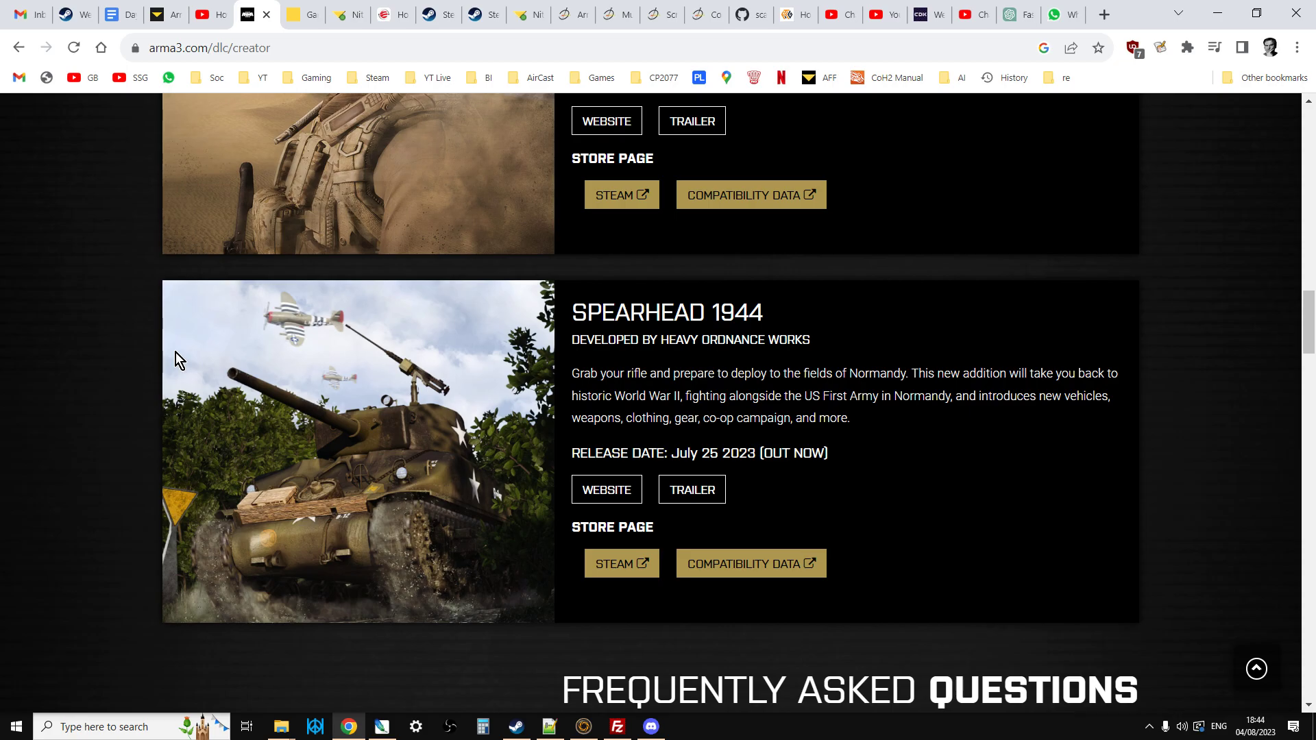
scroll(176, 352, "up", 20)
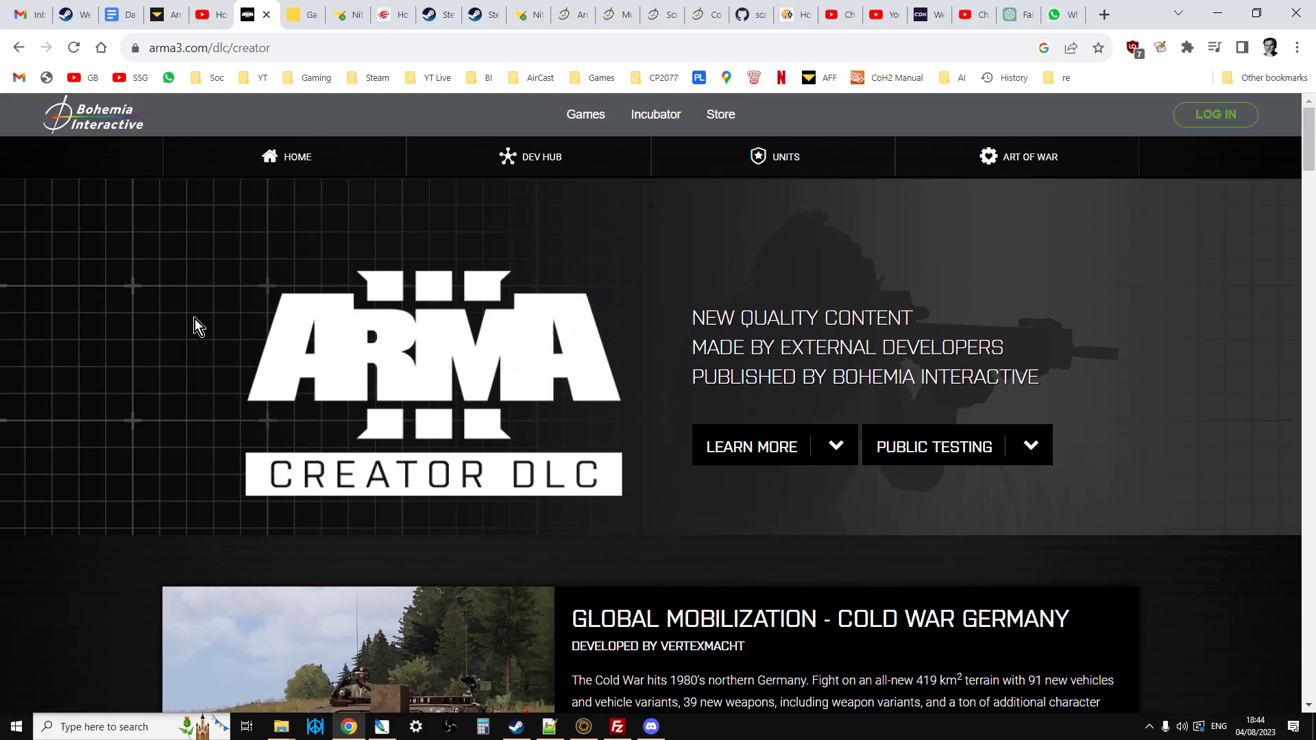
left_click(297, 19)
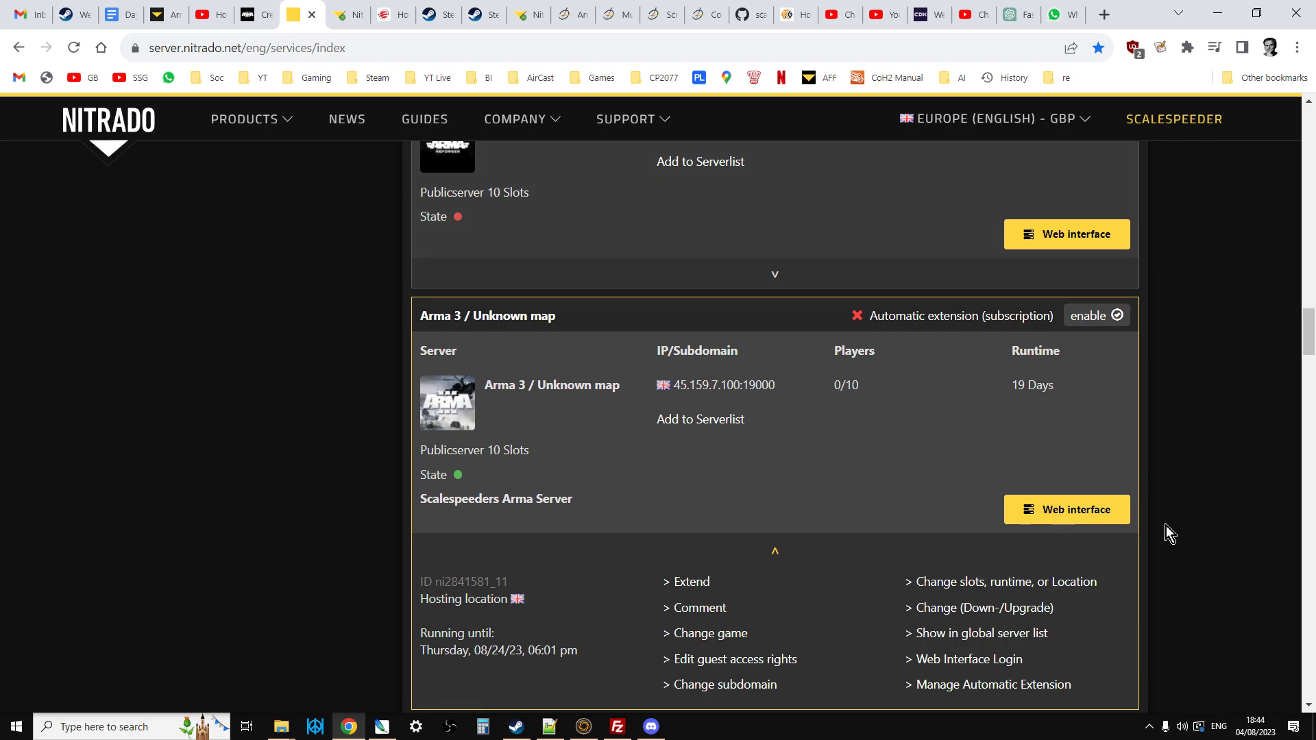
Open the 10-slot Arma 3 server's web interface dashboard and go to Settings > General
left_click(1070, 514)
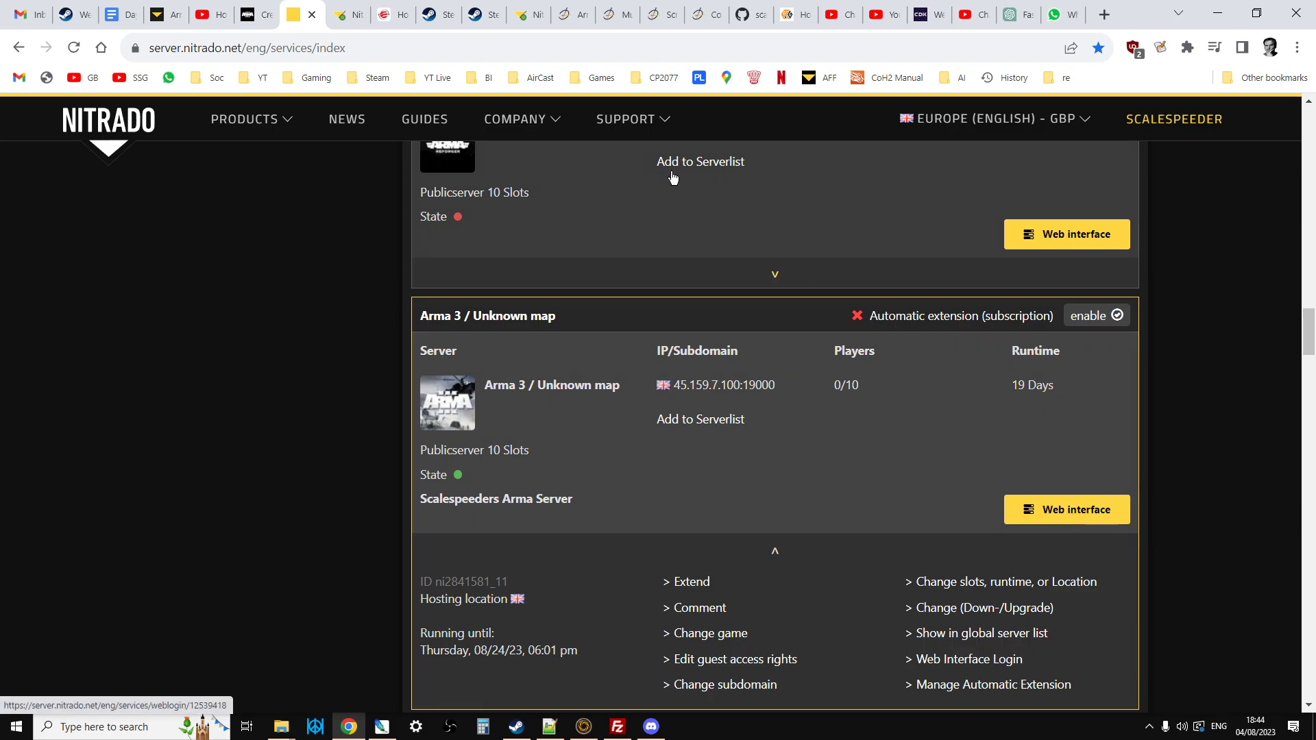
left_click(350, 16)
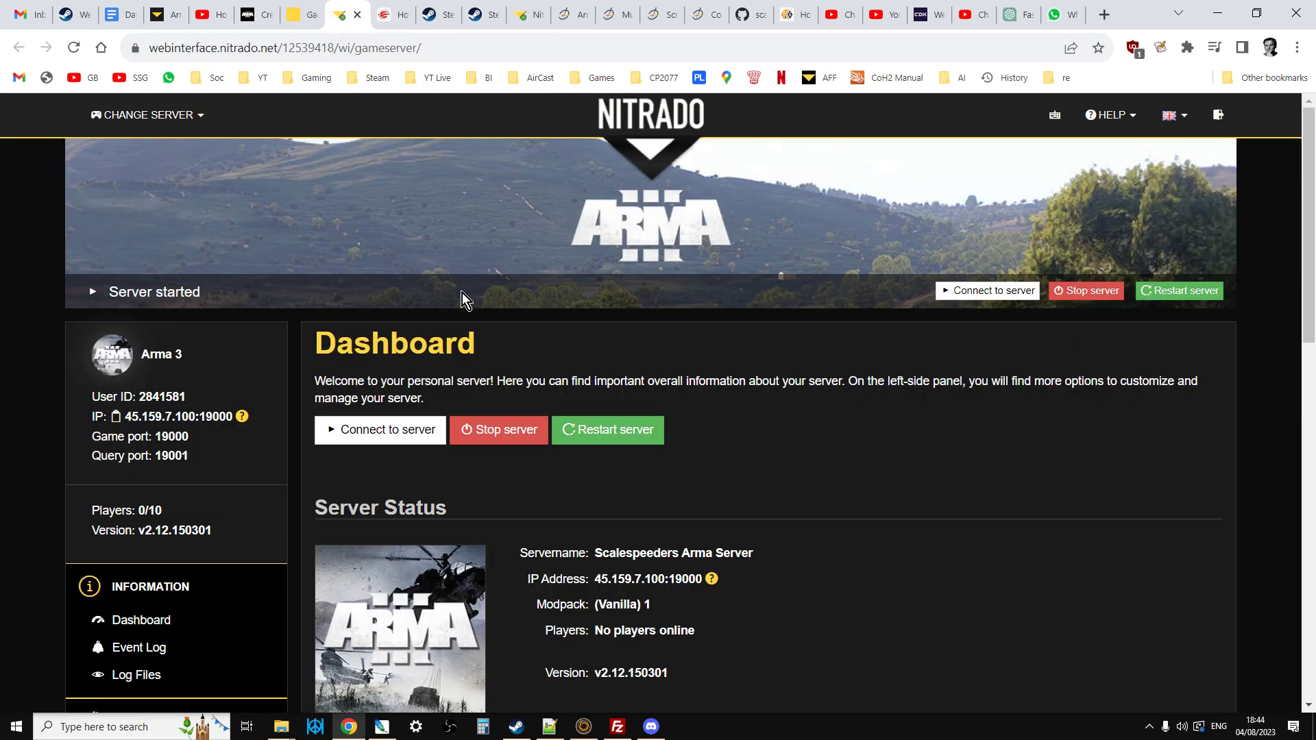
scroll(475, 289, "down", 2)
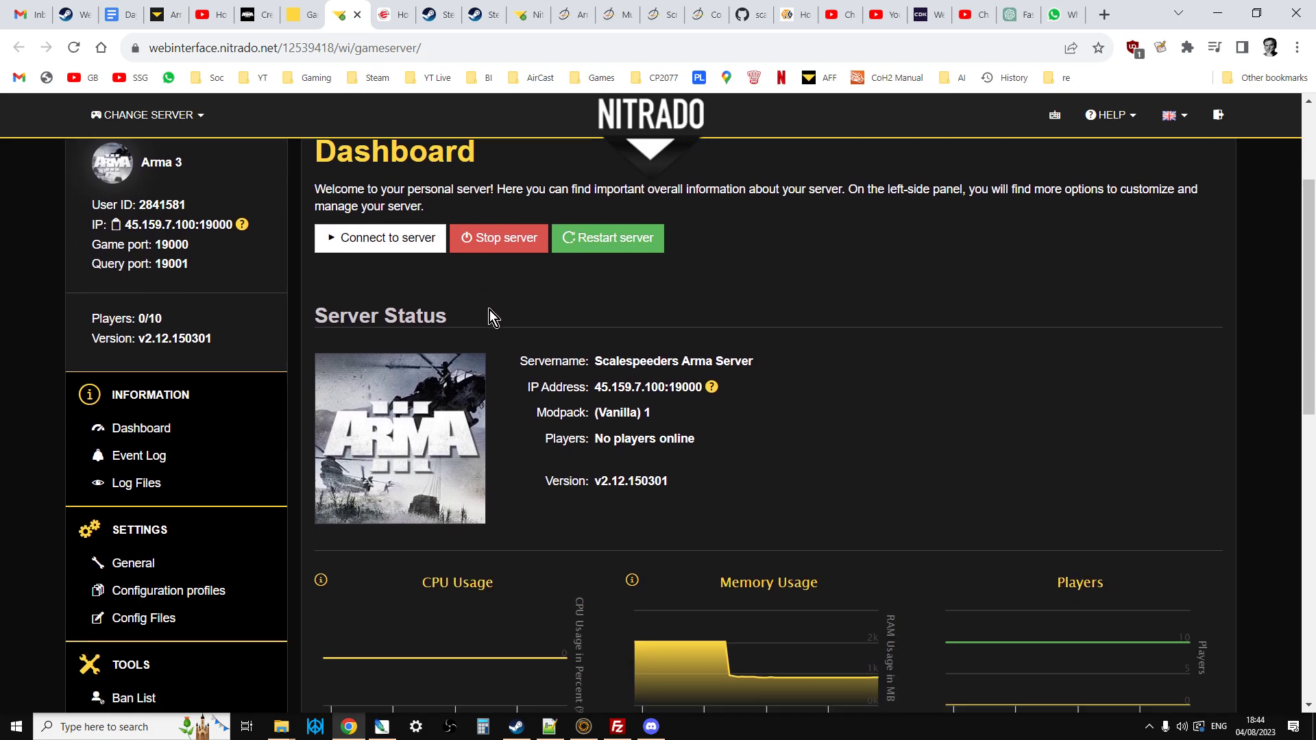
scroll(487, 313, "down", 2)
left_click(134, 414)
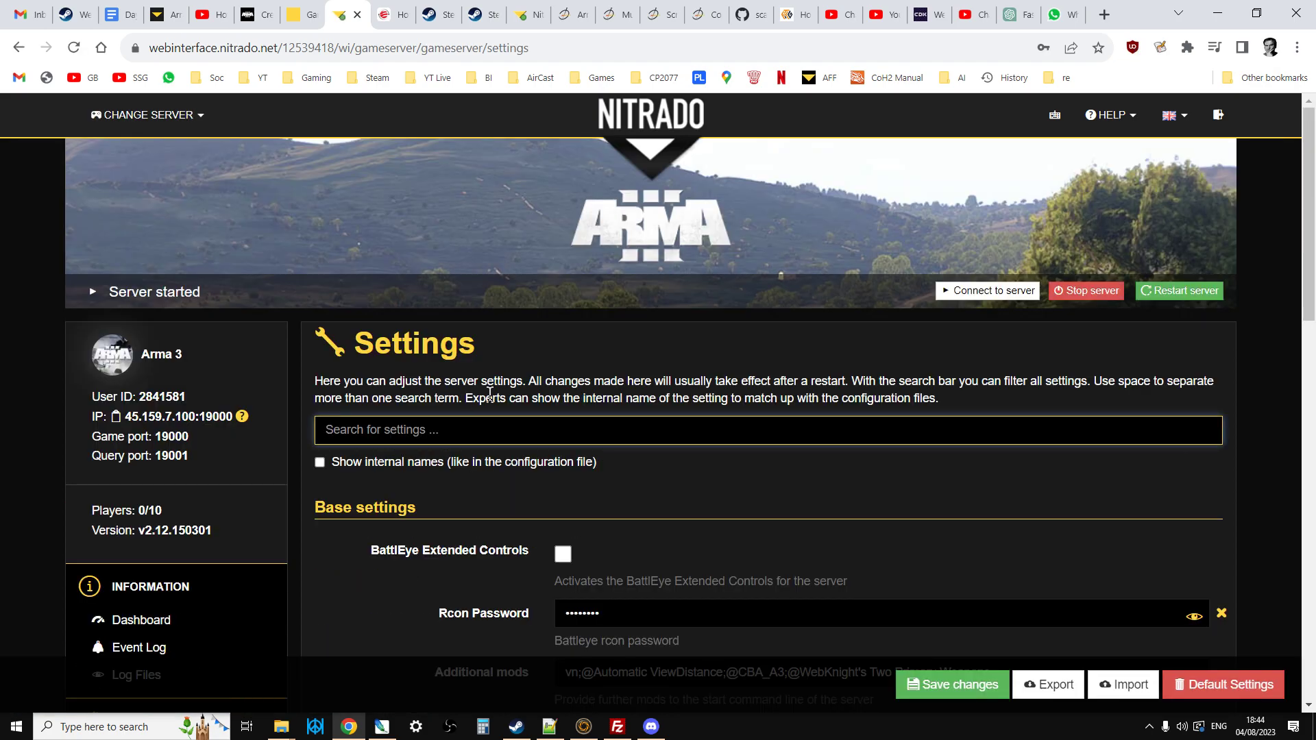
Scroll to Base settings and highlight 'vn' at the start of the Additional mods entry
scroll(566, 417, "down", 2)
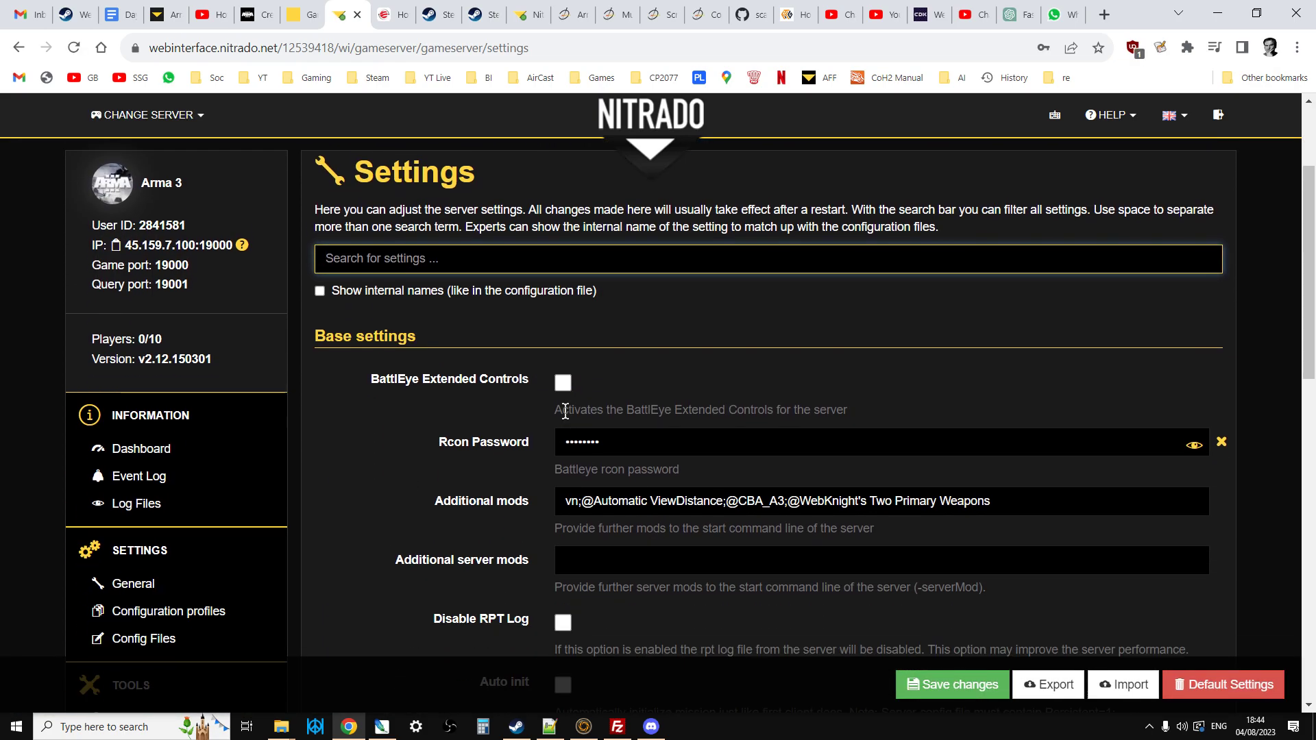
scroll(570, 421, "down", 1)
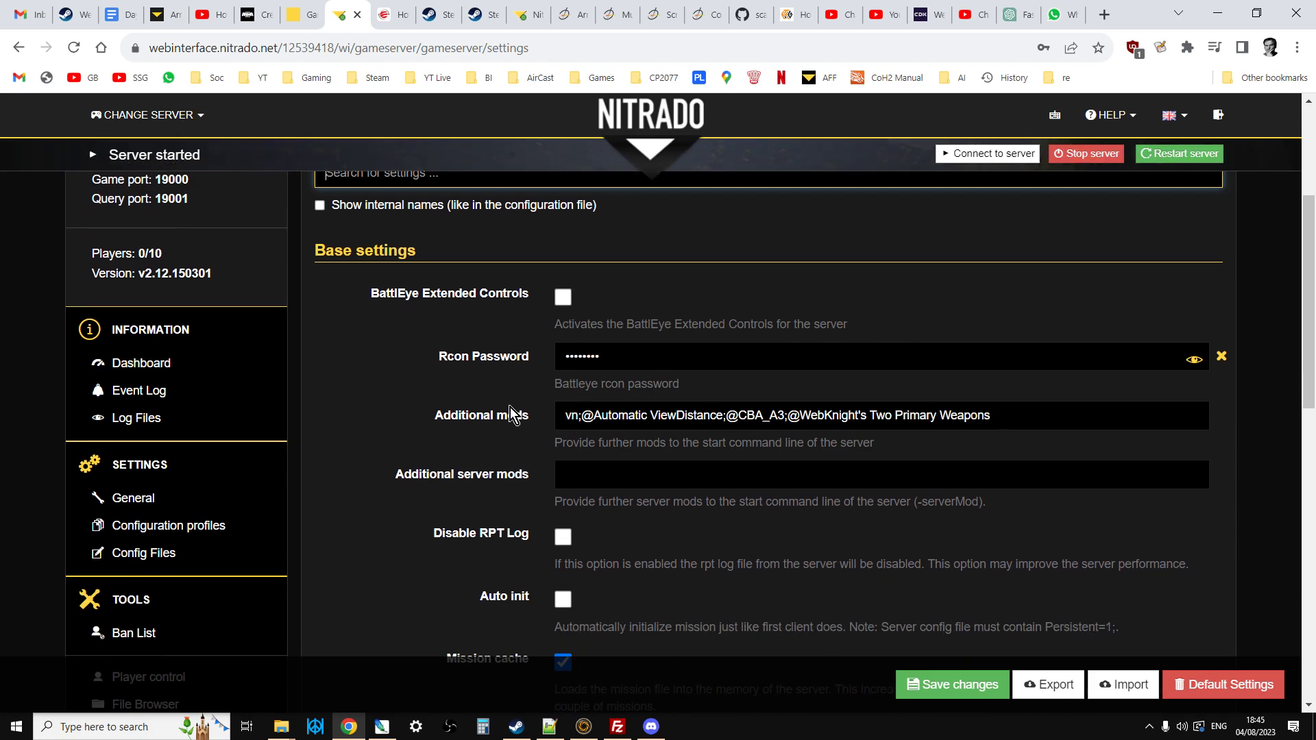
left_click_drag(437, 418, 566, 415)
double_click(572, 416)
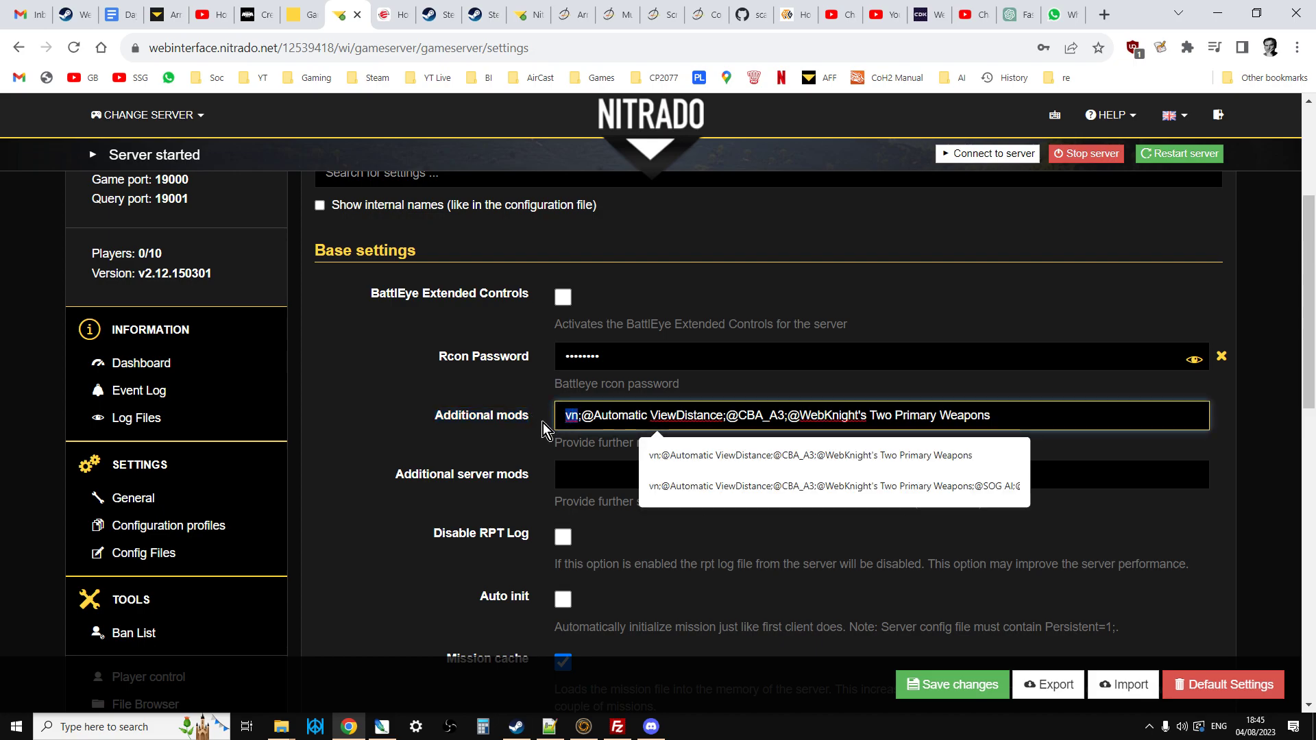
left_click(512, 434)
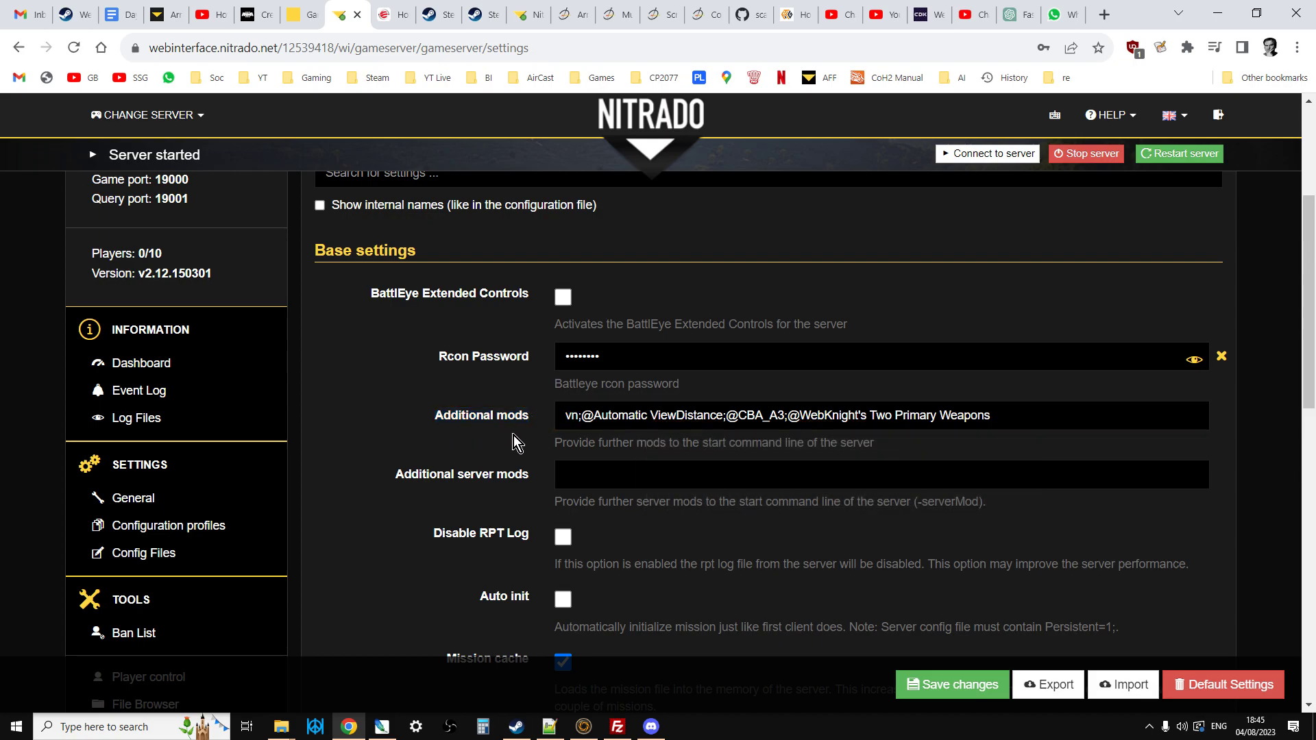
left_click(390, 15)
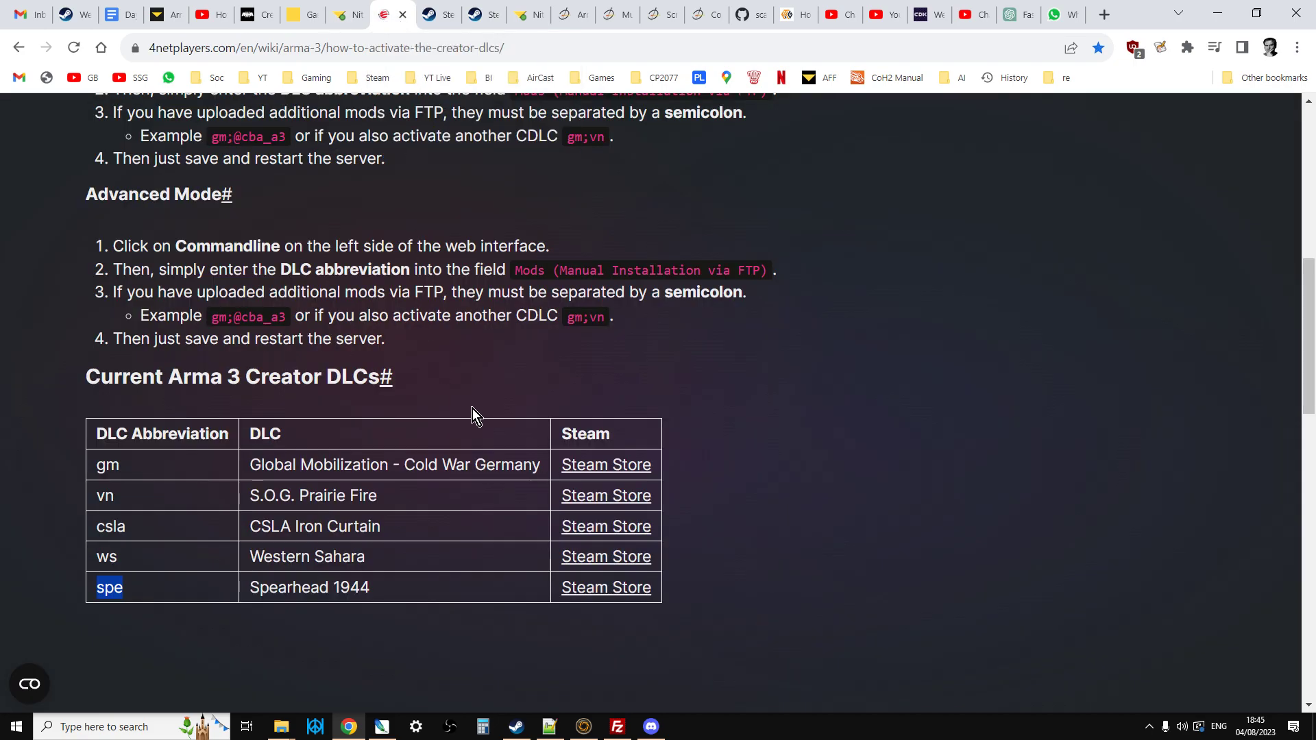
left_click(125, 476)
left_click_drag(131, 505, 98, 589)
left_click(122, 592)
left_click(346, 25)
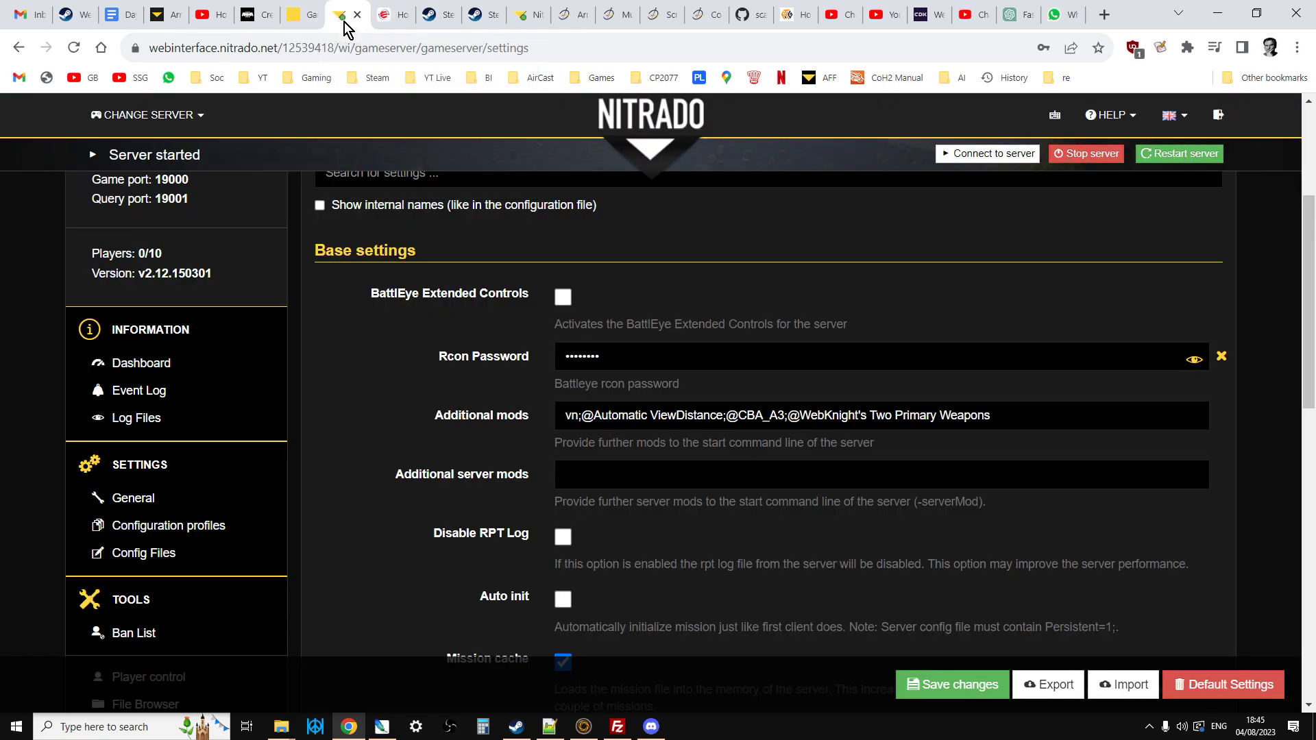
double_click(576, 414)
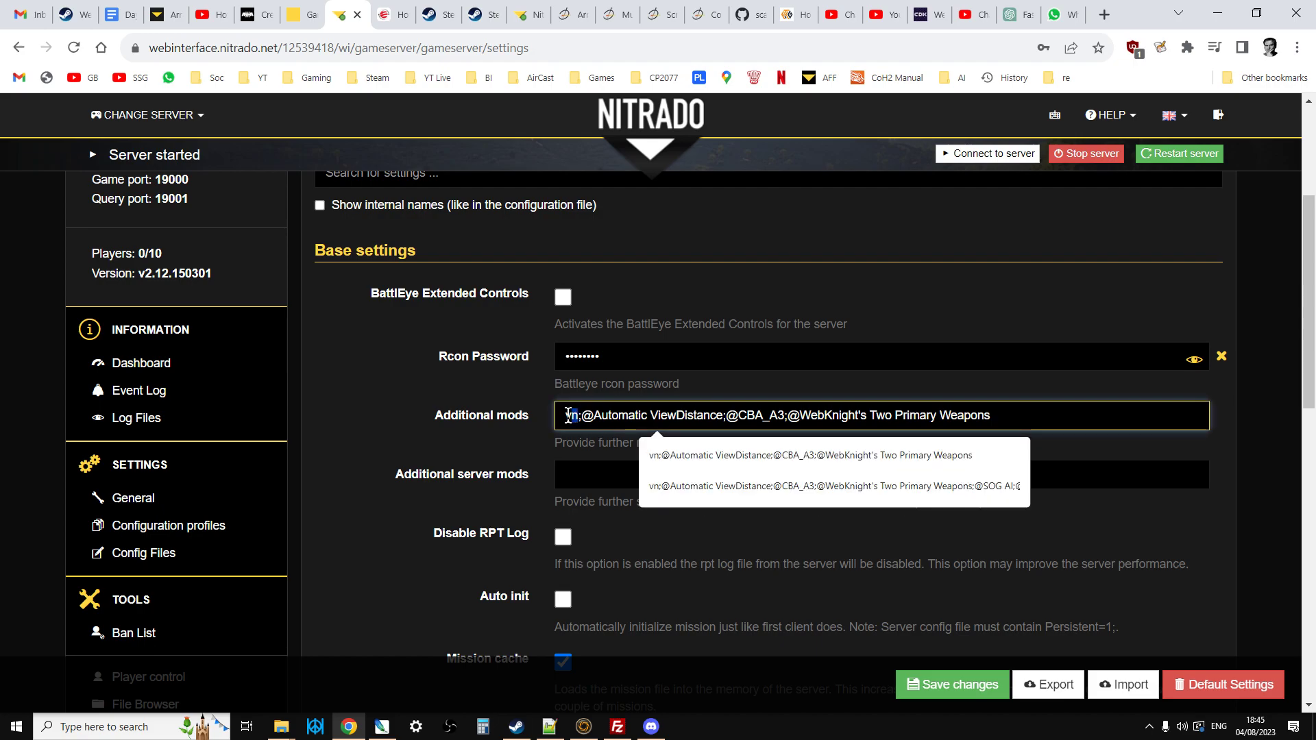
left_click(532, 437)
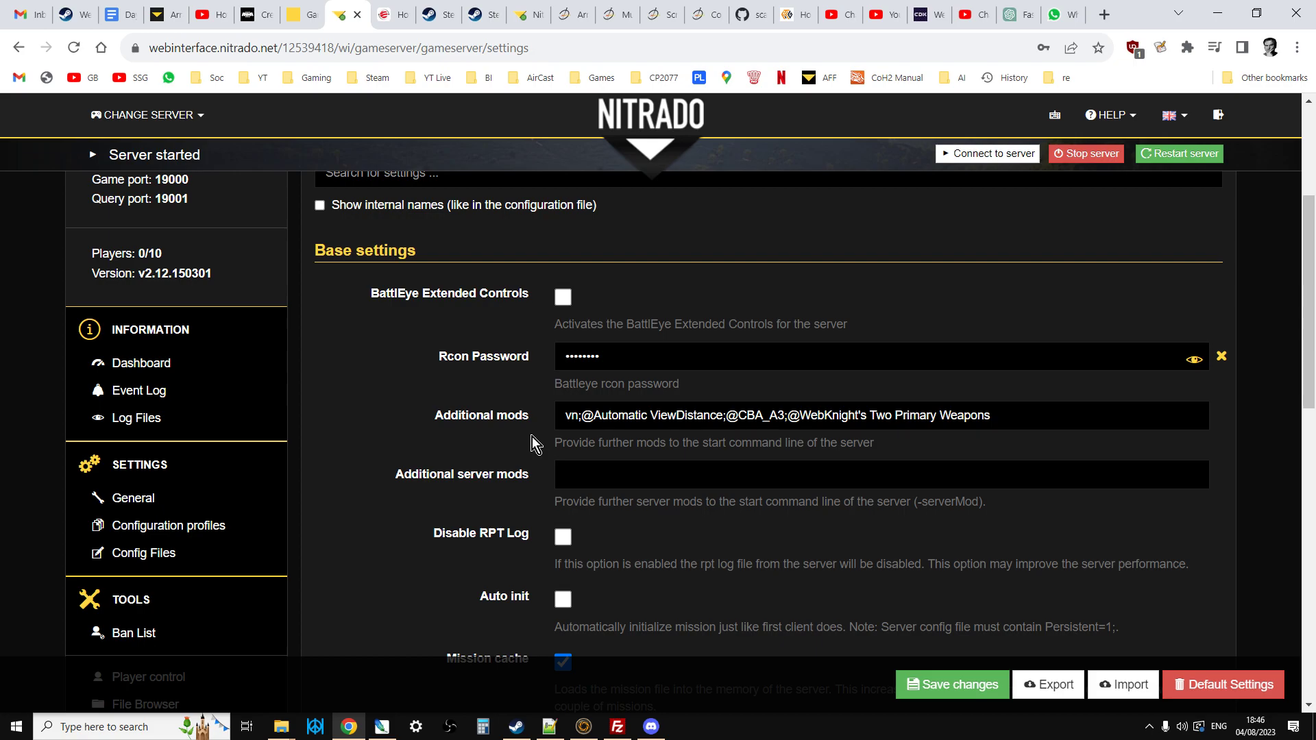
Recheck the 4netplayers DLC abbreviation table, then bring FileZilla to the front
left_click(389, 15)
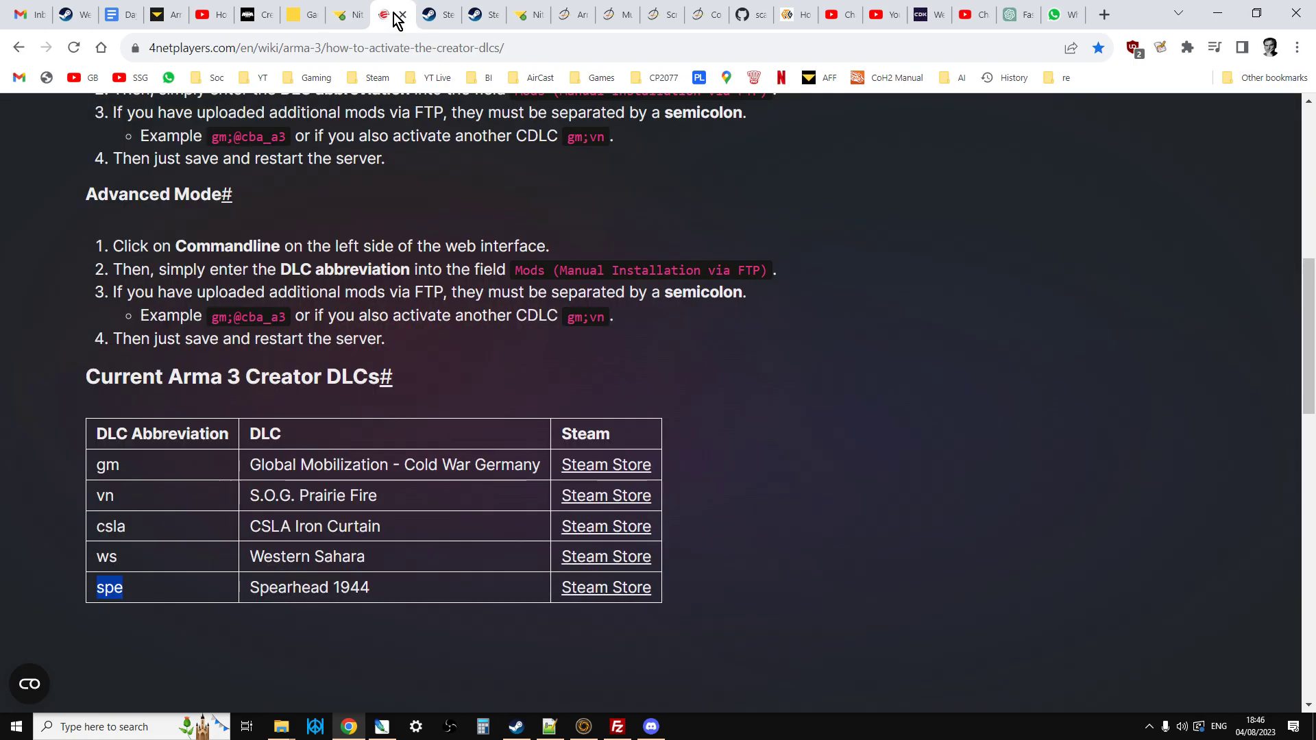
left_click(346, 14)
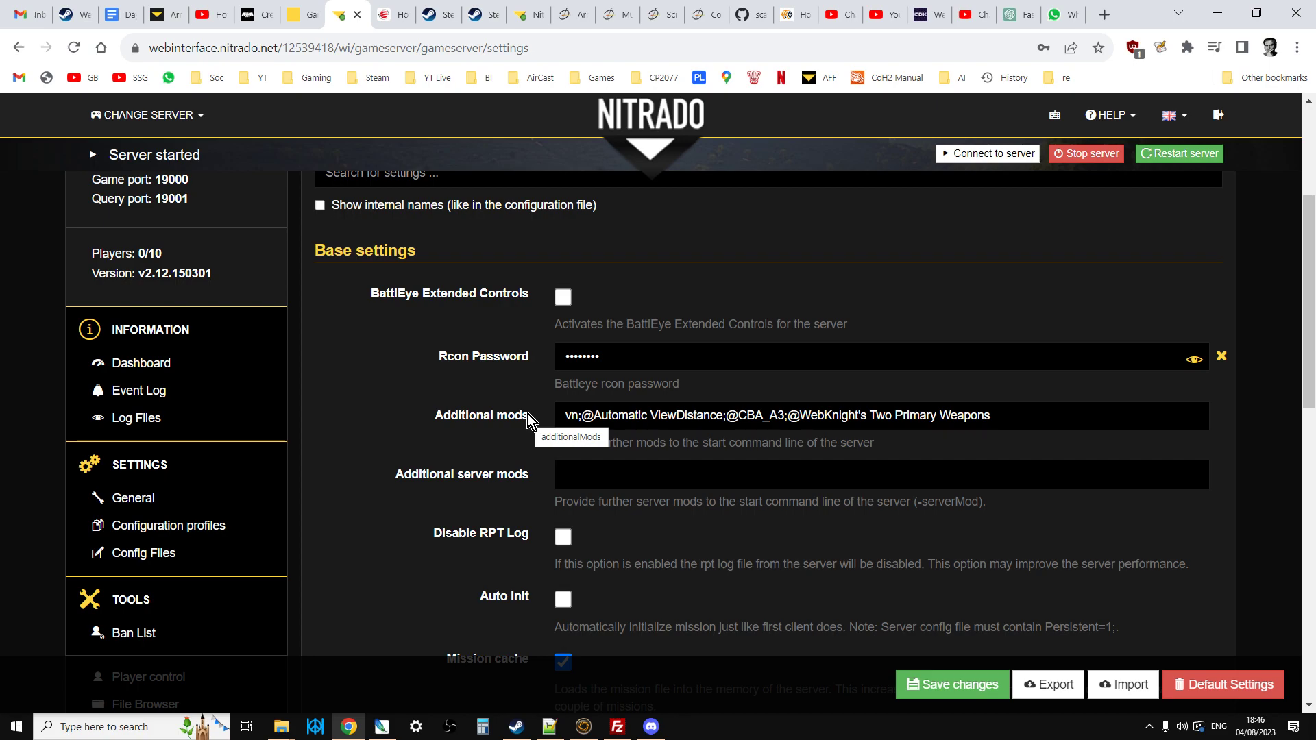
left_click(619, 726)
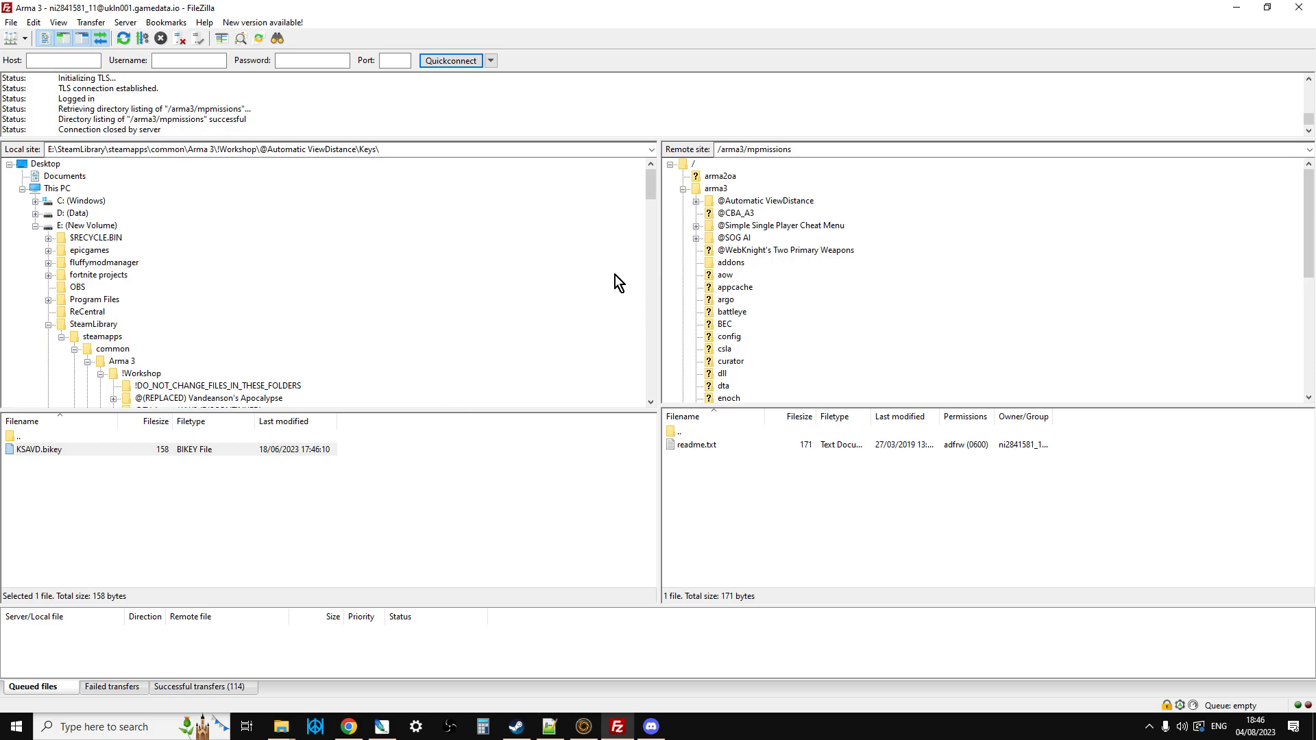
Open the server's /arma3 folder and the local Arma 3 game folder in FileZilla
left_click(713, 191)
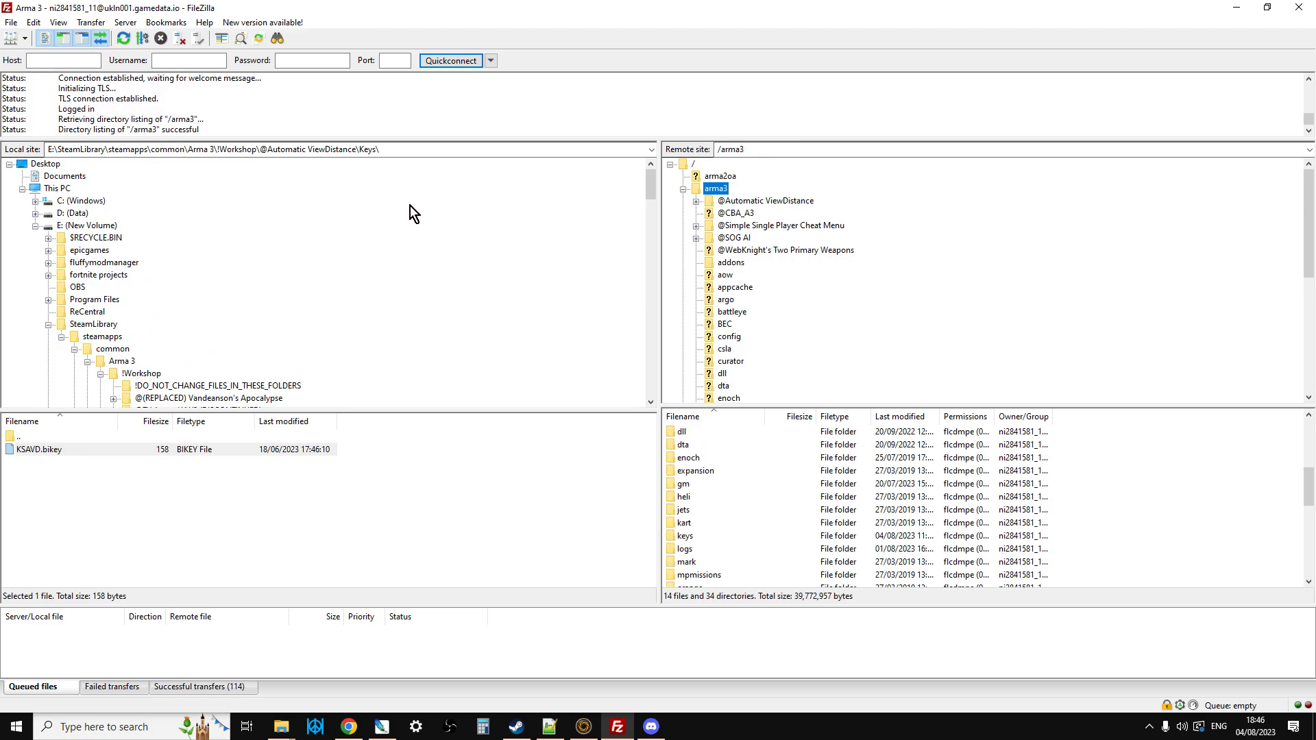
left_click(425, 148)
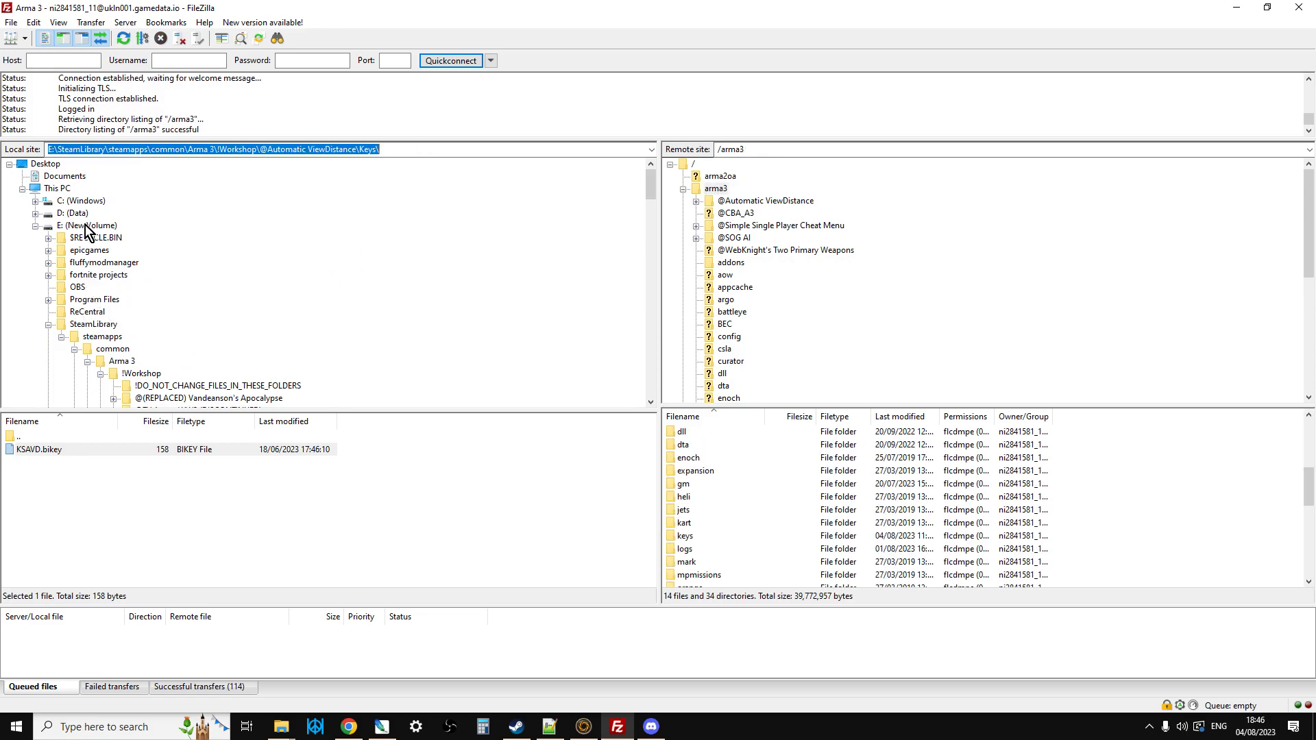
left_click(109, 361)
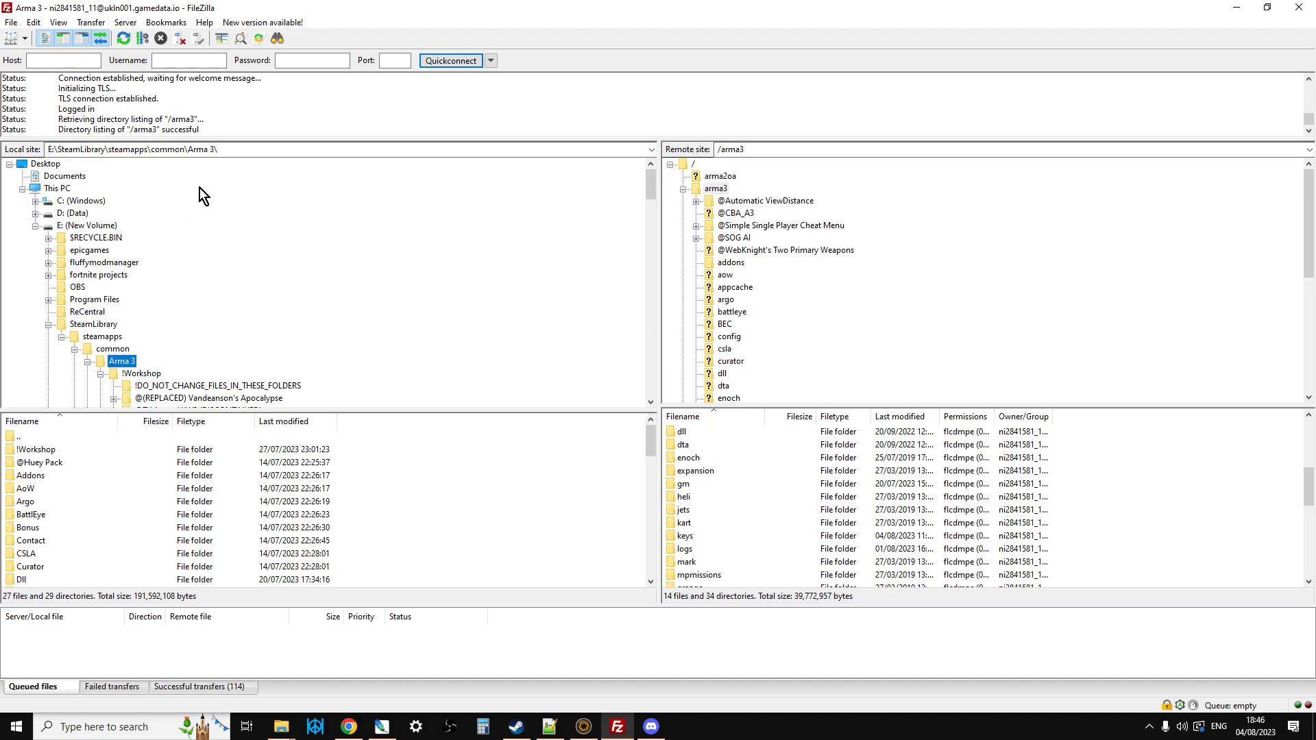
left_click(248, 148)
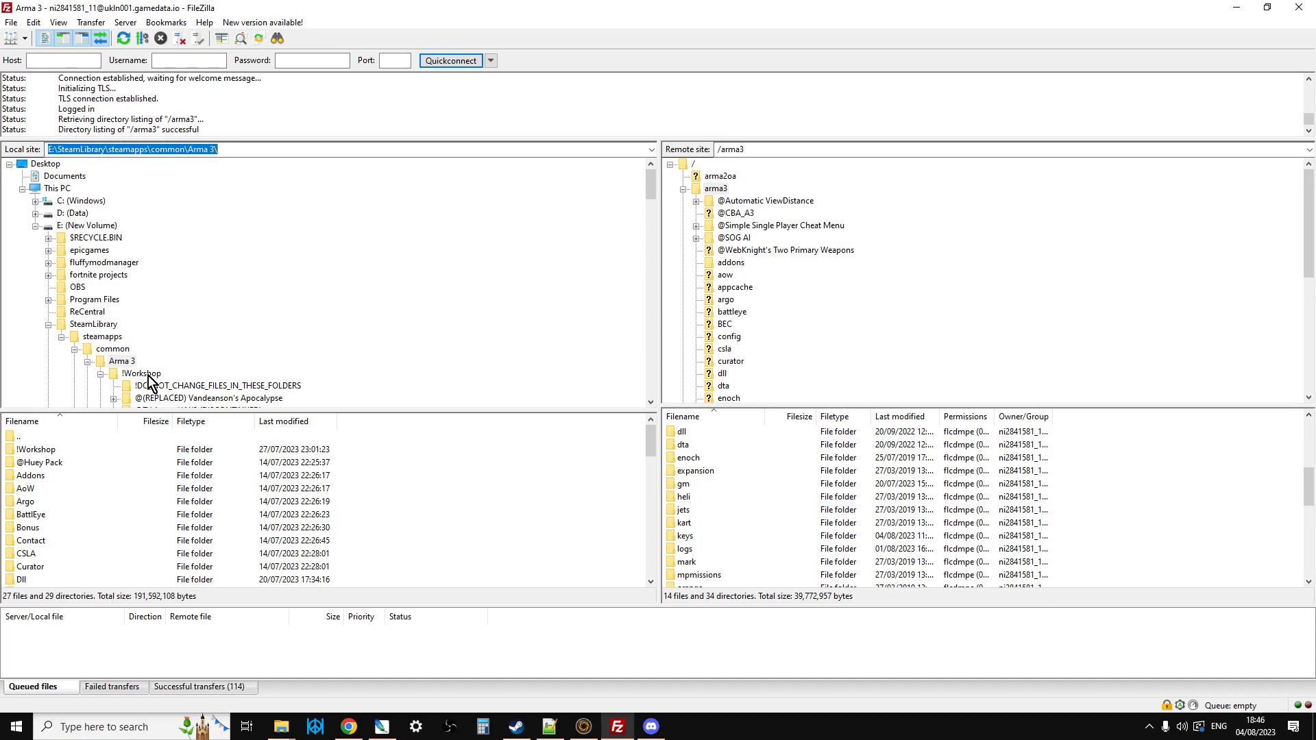
left_click(105, 363)
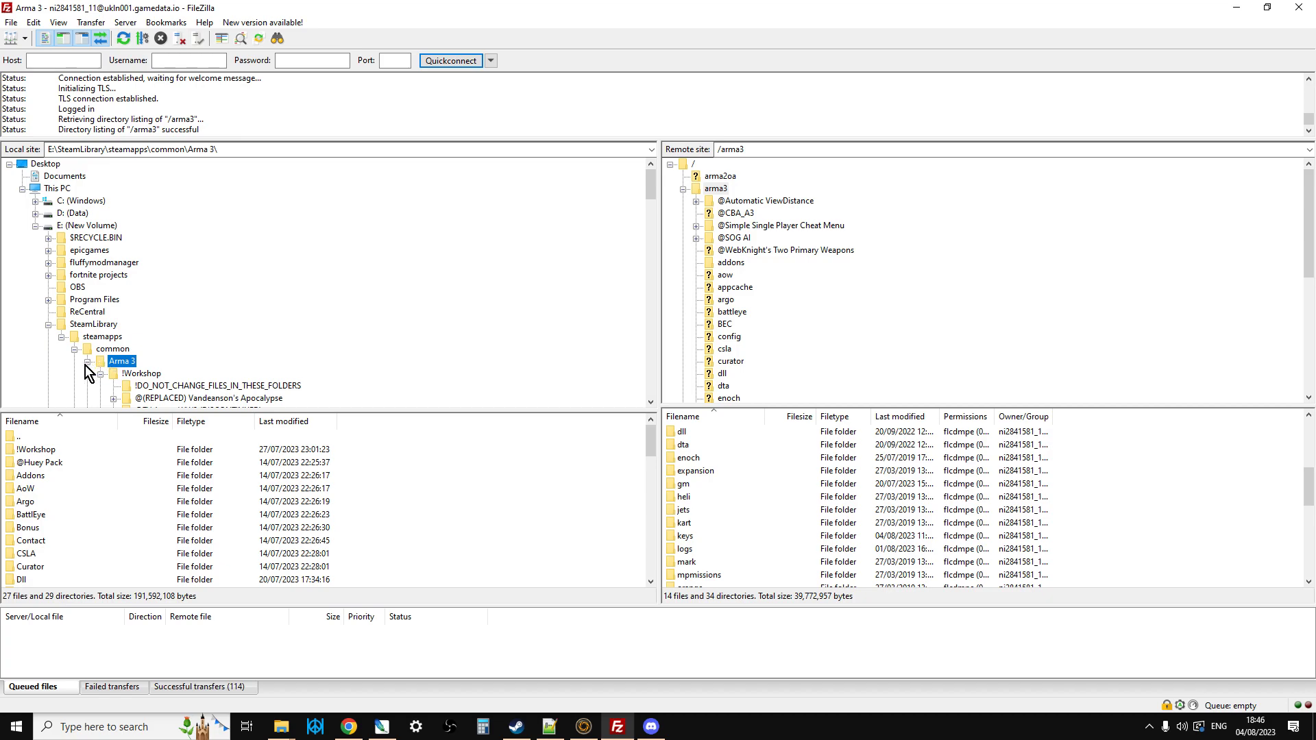
left_click(87, 361)
Expand local Arma 3 and collapse !Workshop to reveal subfolders such as SPE
scroll(156, 315, "down", 4)
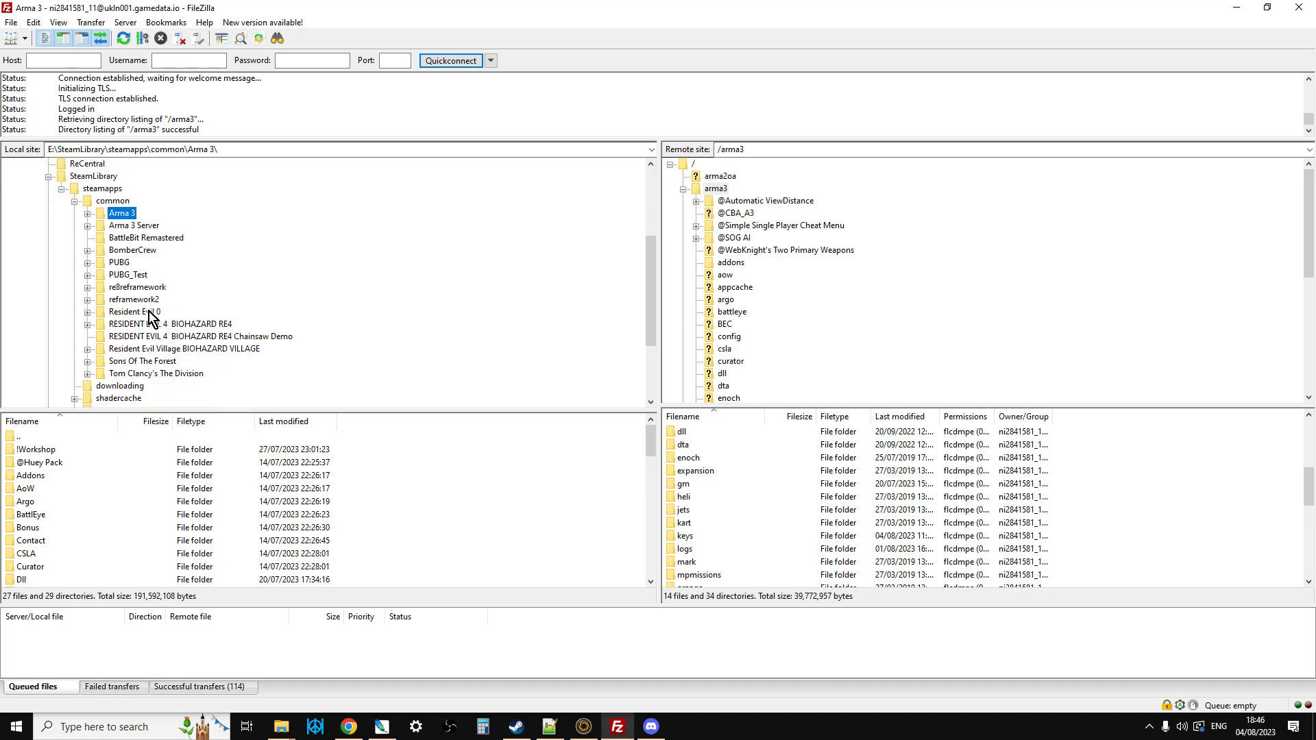
scroll(149, 315, "down", 1)
scroll(134, 259, "down", 1)
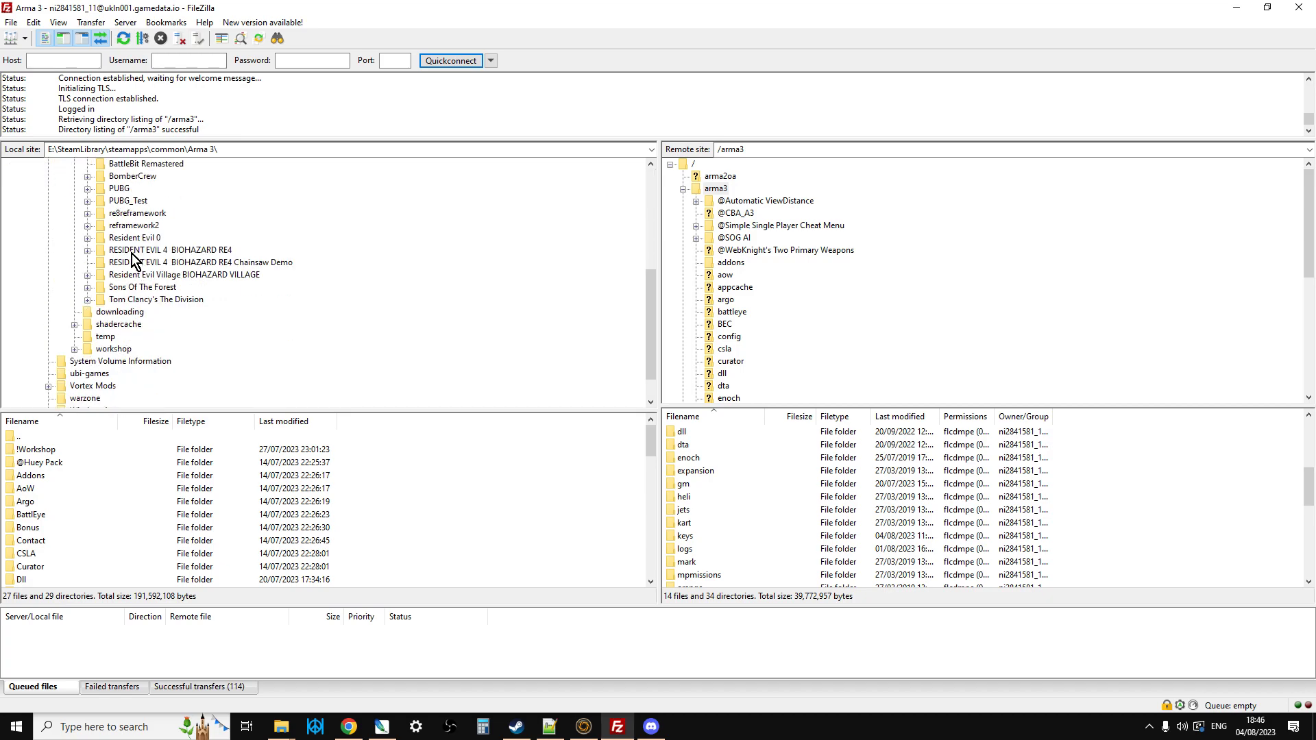
scroll(132, 254, "up", 1)
left_click(86, 178)
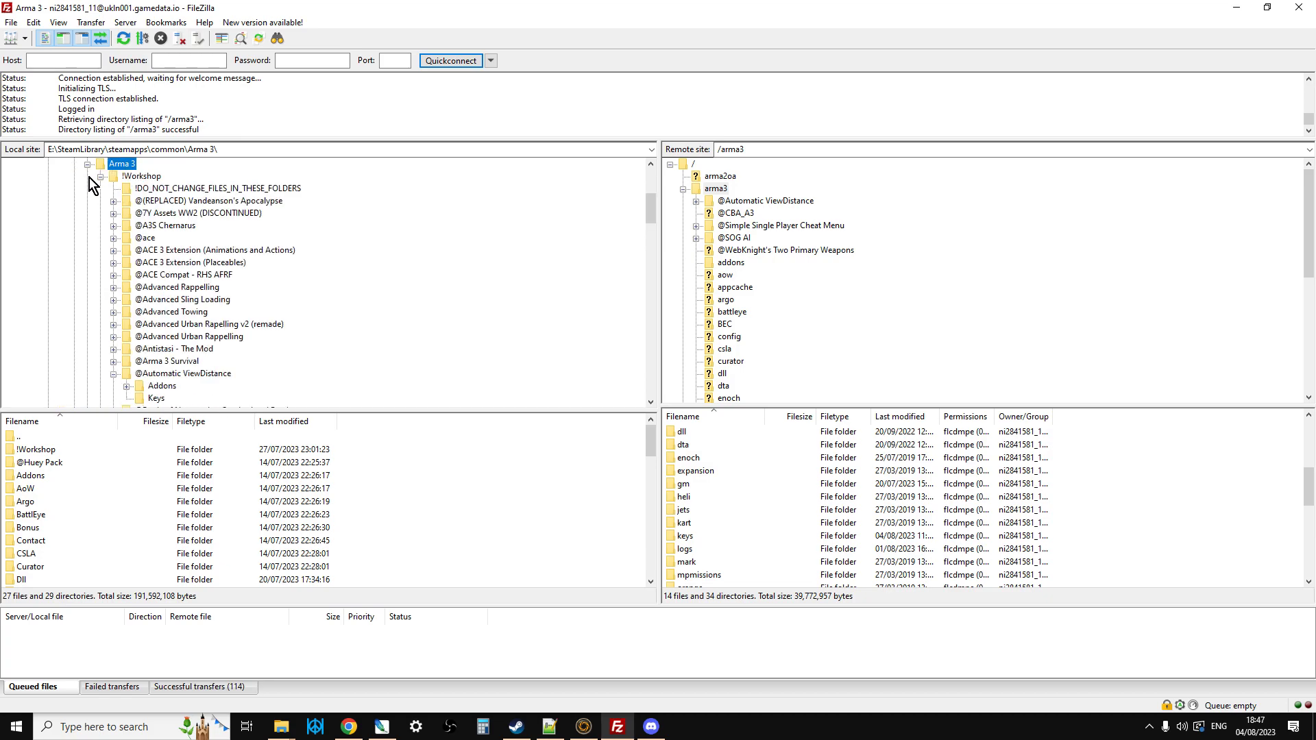
left_click(103, 177)
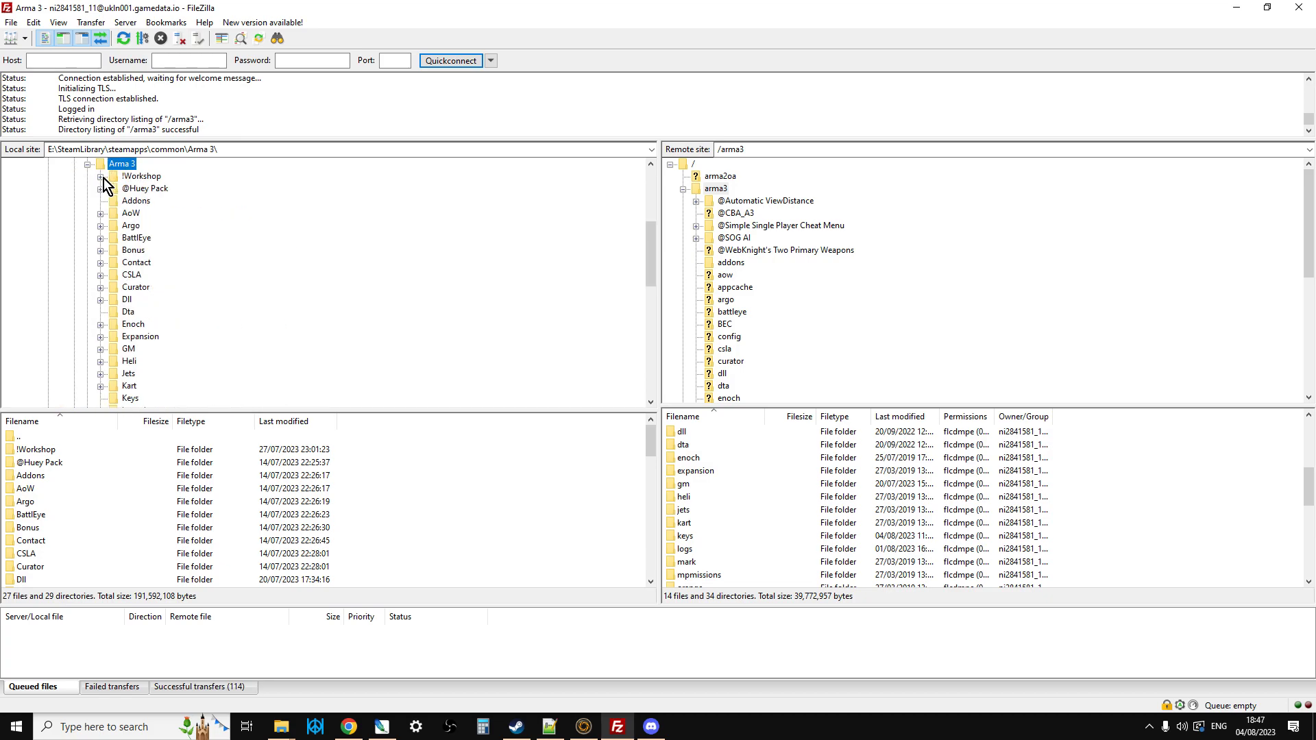
scroll(105, 182, "down", 4)
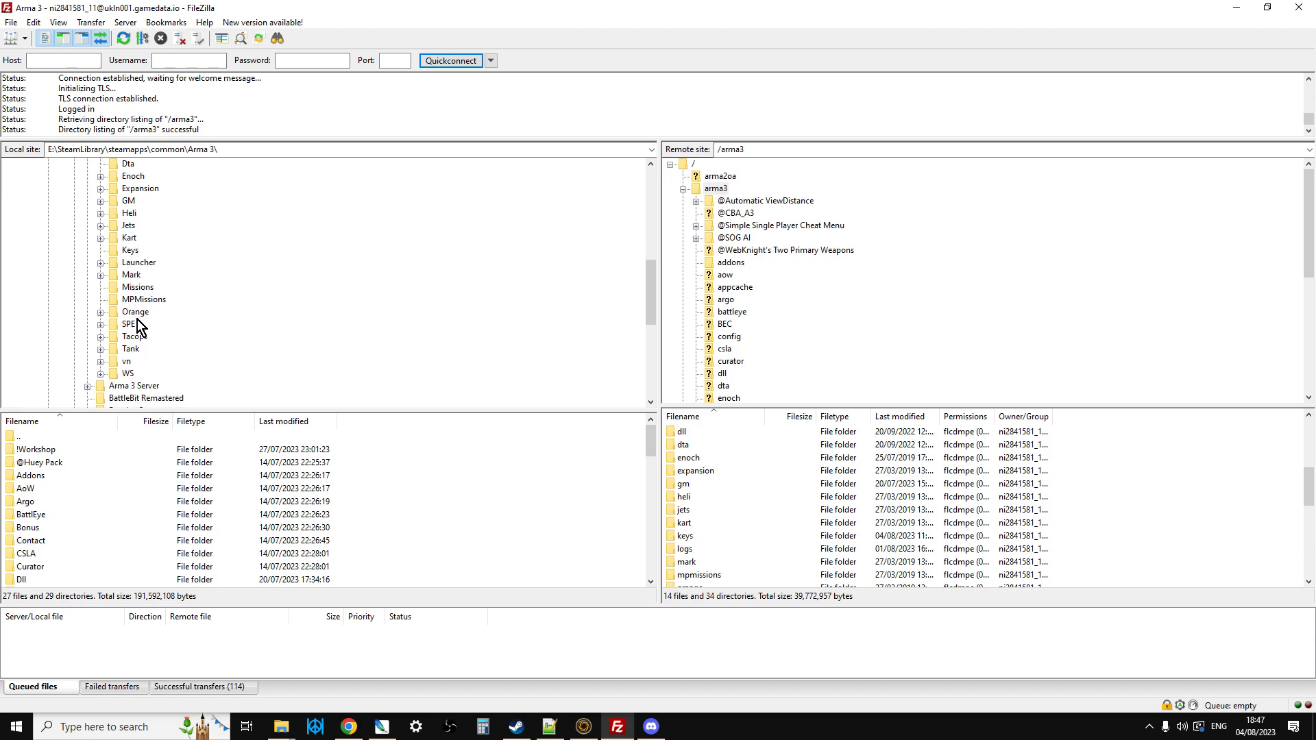
List the local SPE folder's contents, dismissing its context menu without uploading
left_click(131, 326)
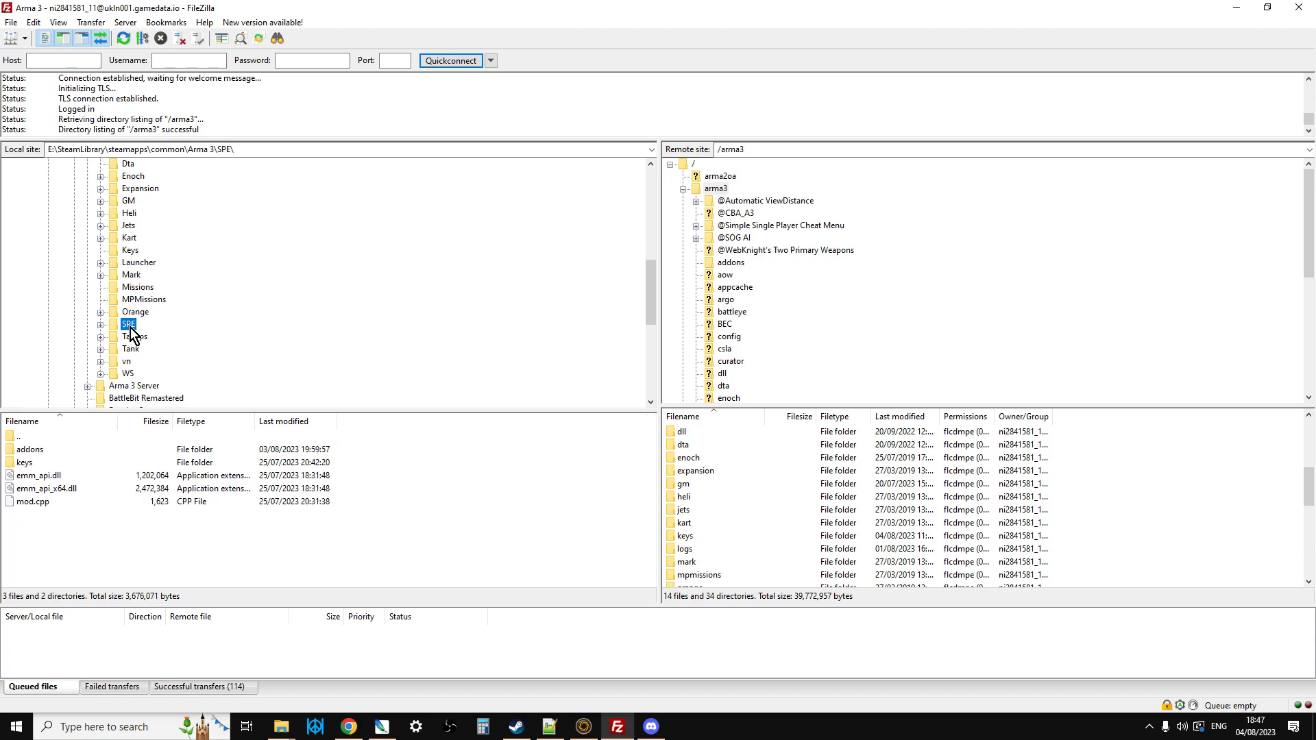
right_click(129, 328)
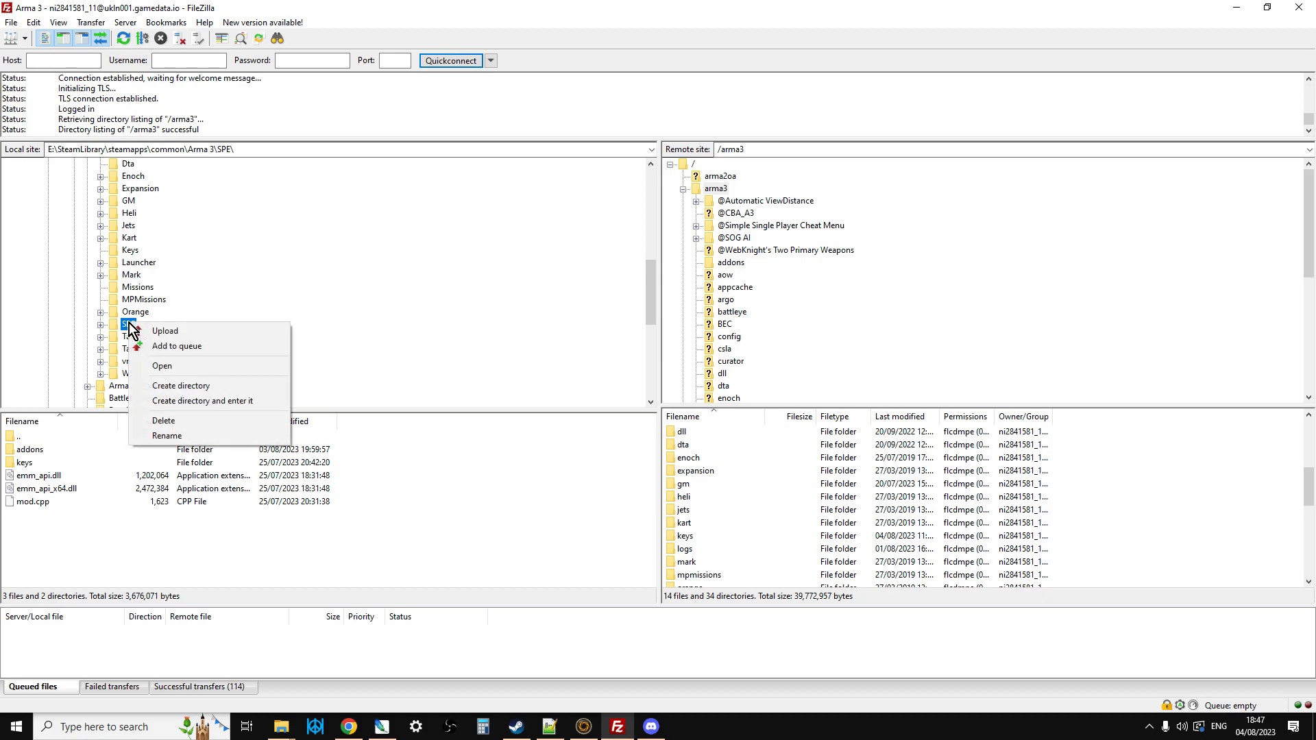
left_click(718, 197)
scroll(727, 255, "down", 3)
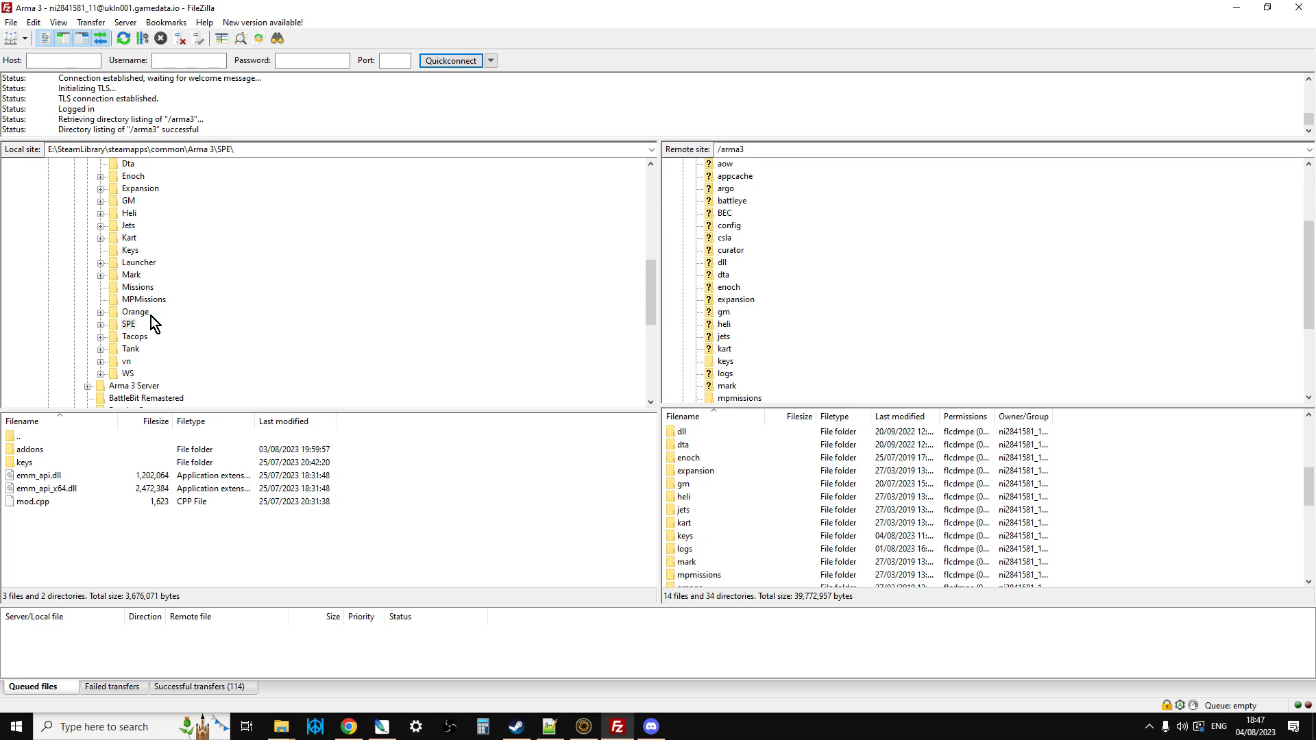
Find SPE's keys\spe.bikey and confirm it already exists in the server's /arma3/keys
left_click(100, 324)
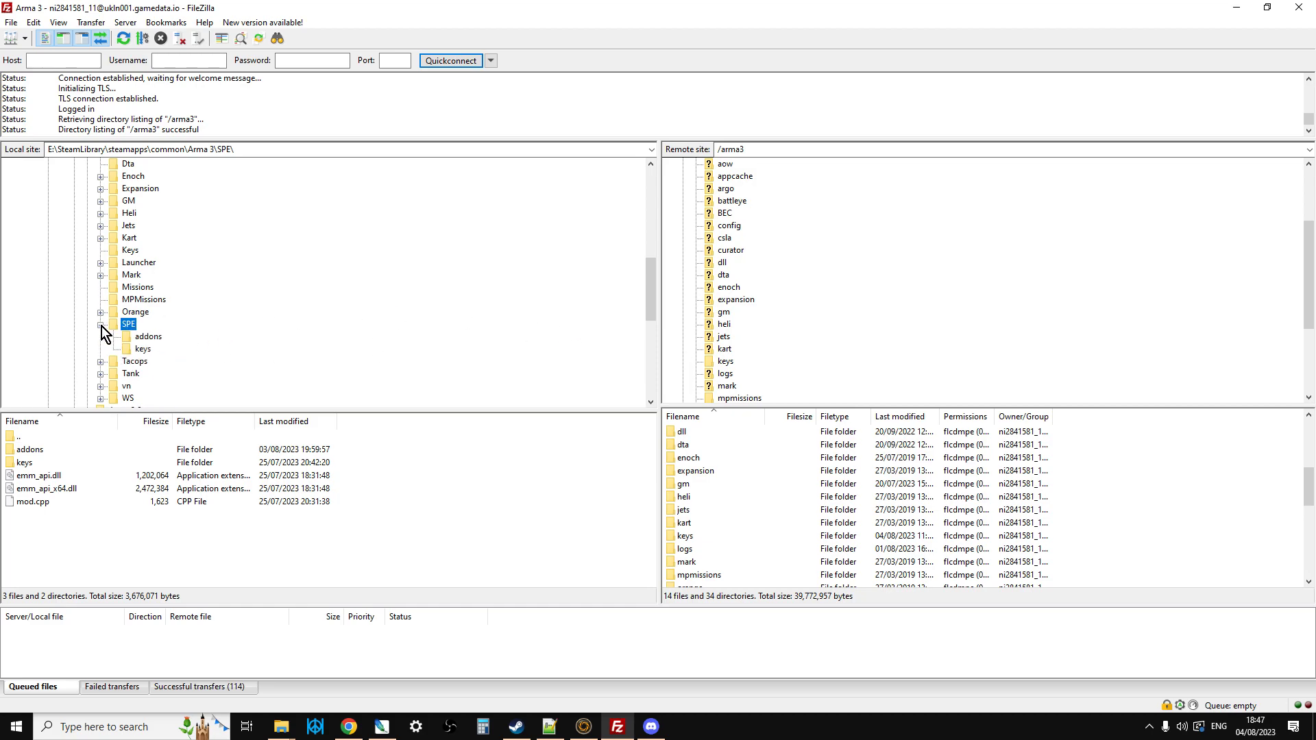
left_click(143, 350)
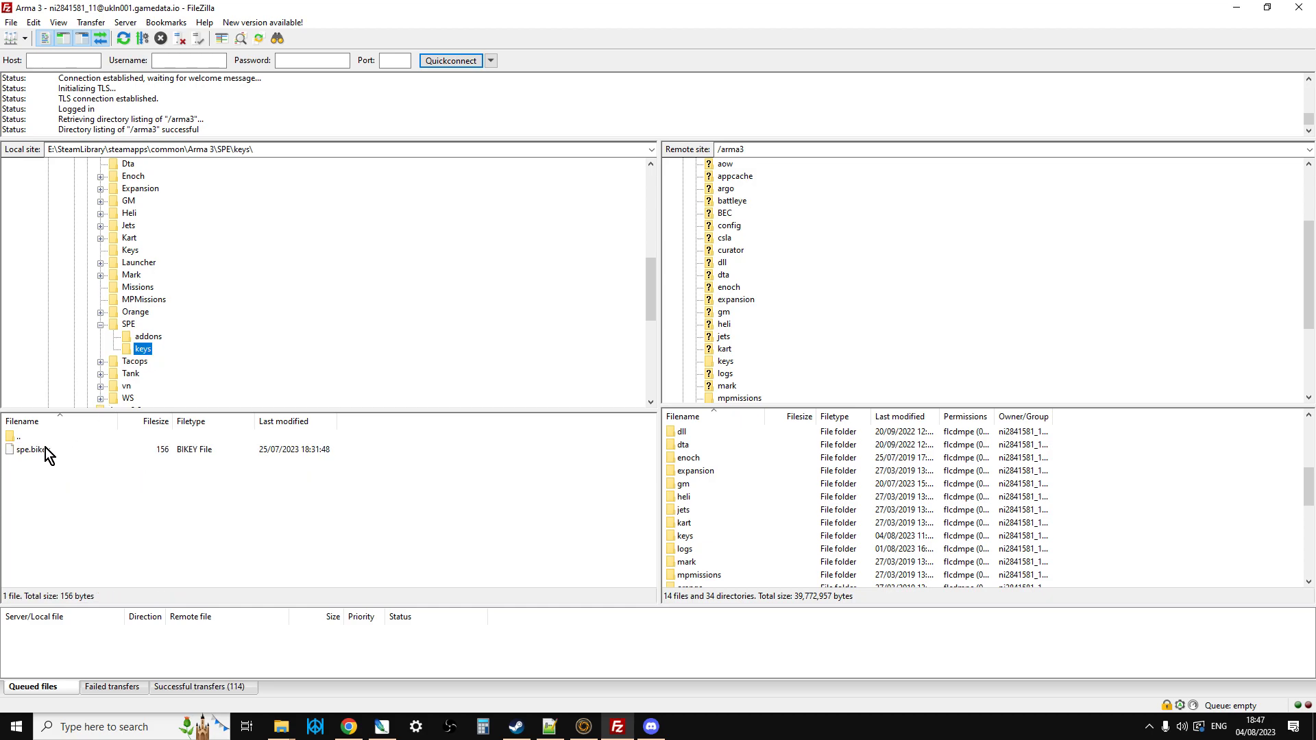
scroll(727, 302, "down", 1)
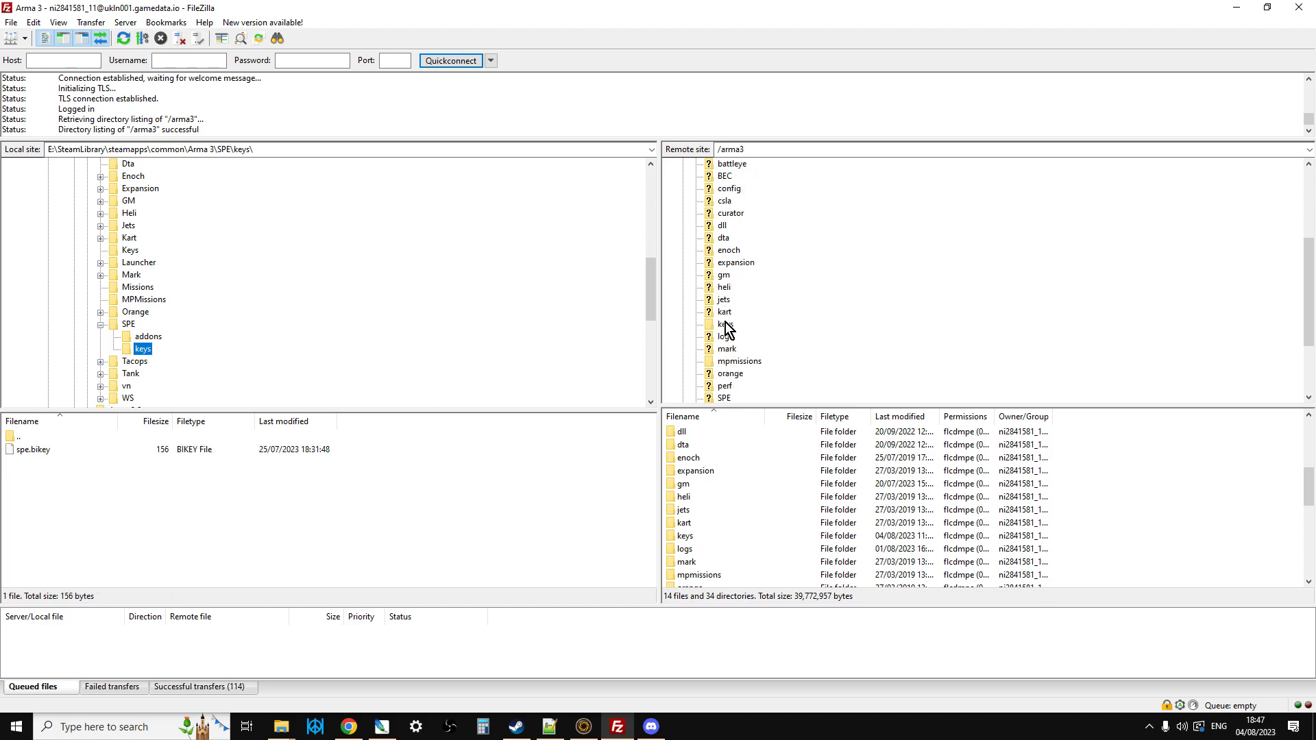
left_click(726, 325)
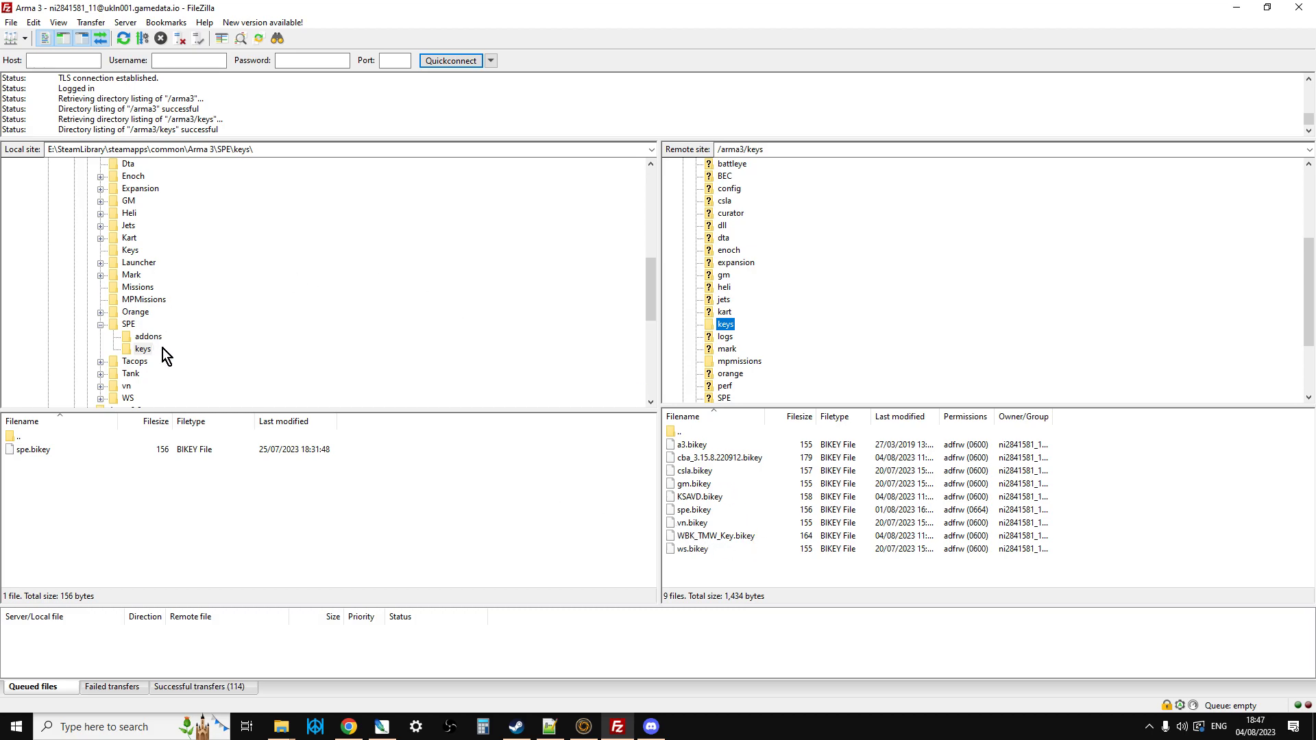
left_click(132, 322)
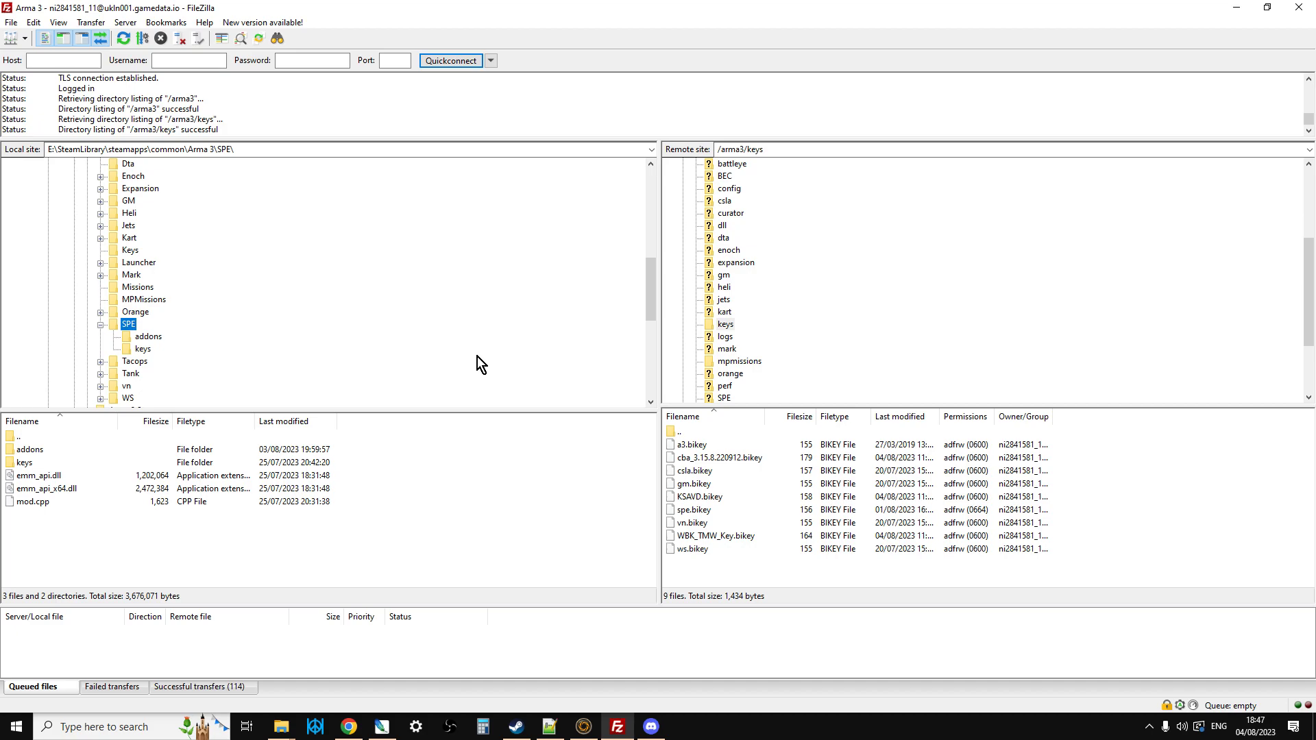
scroll(477, 356, "up", 2)
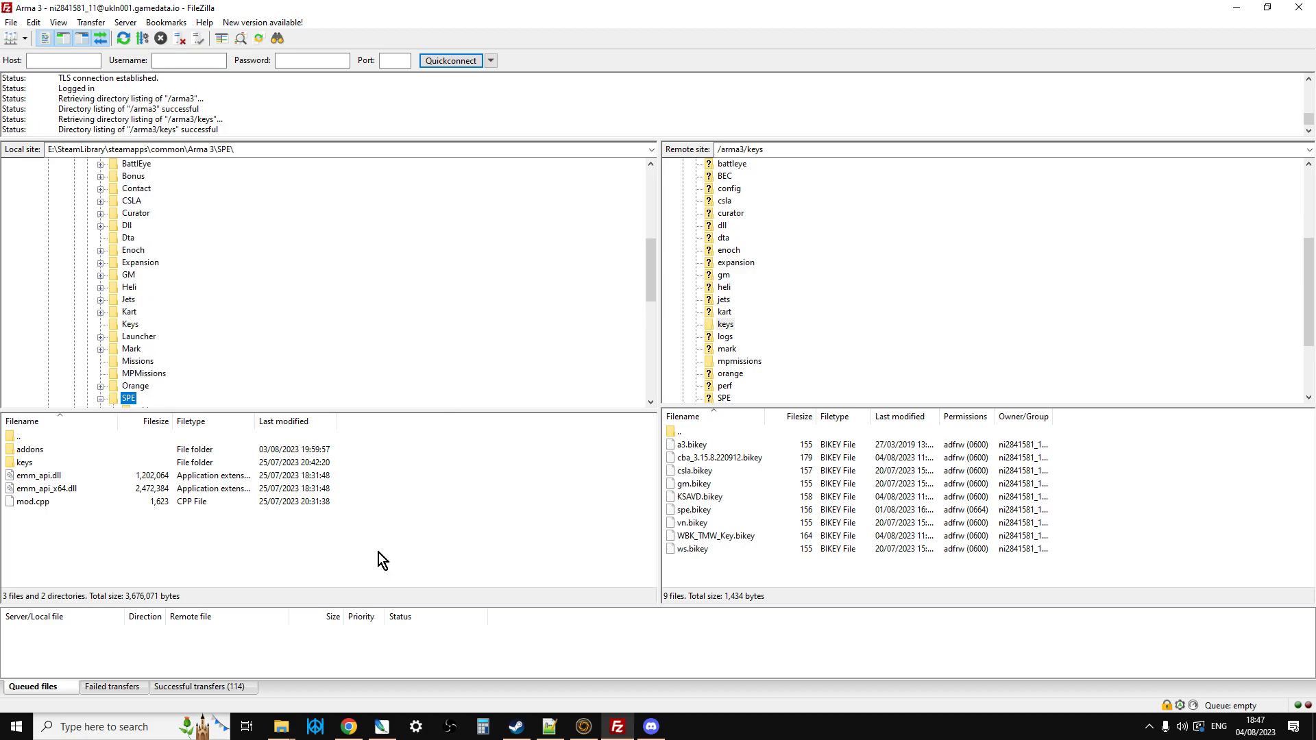
left_click(350, 726)
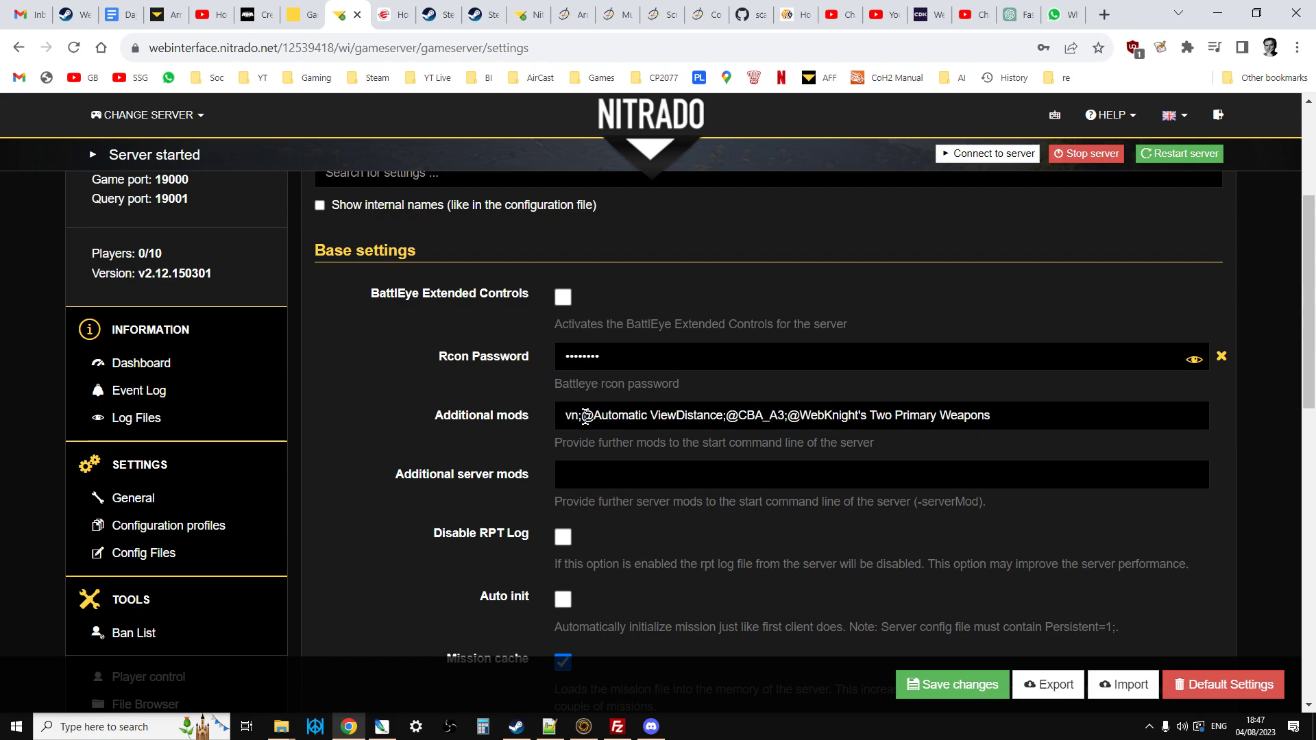
left_click_drag(585, 416, 988, 417)
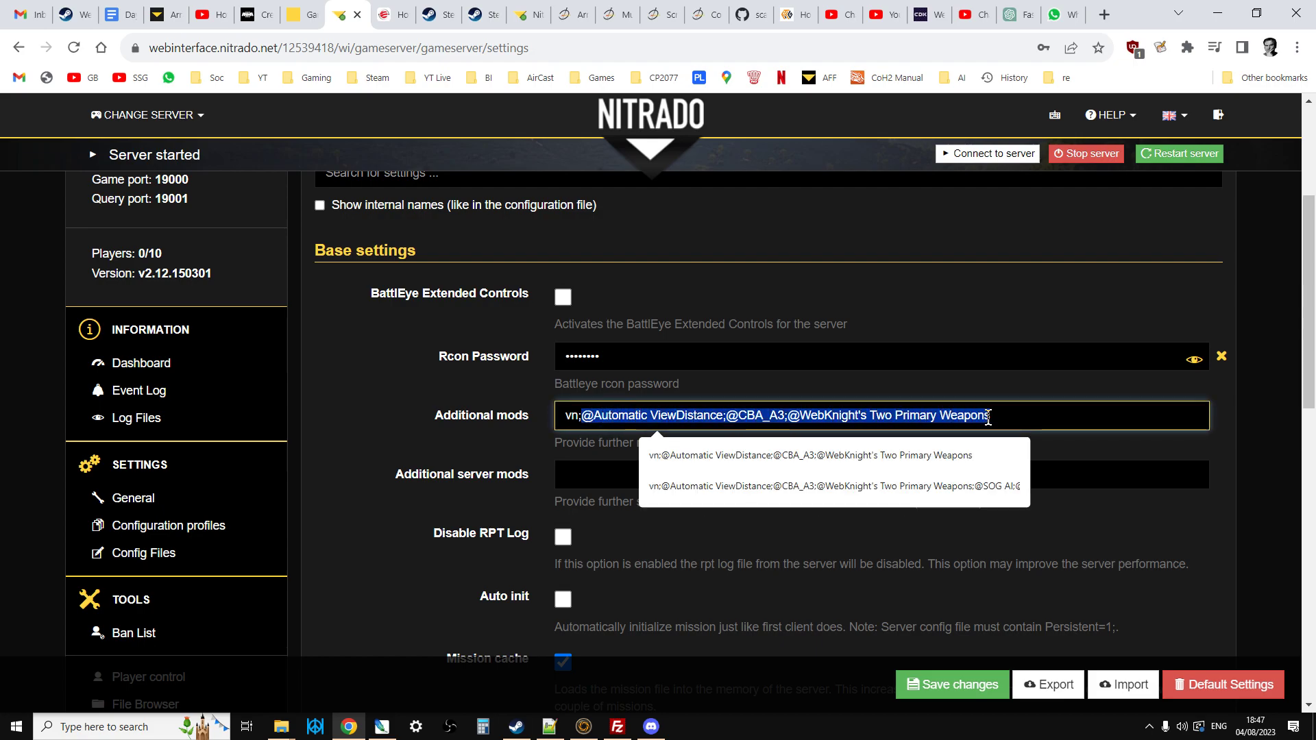
left_click(506, 460)
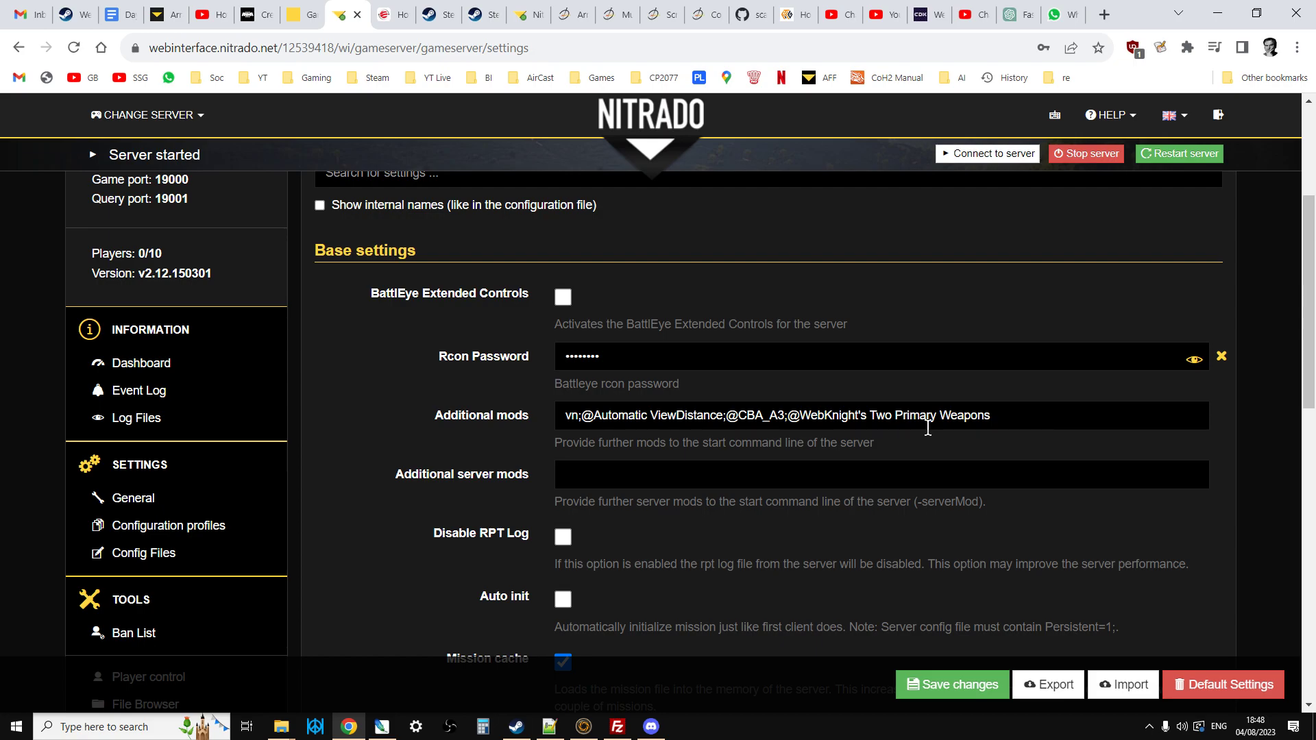
left_click(278, 732)
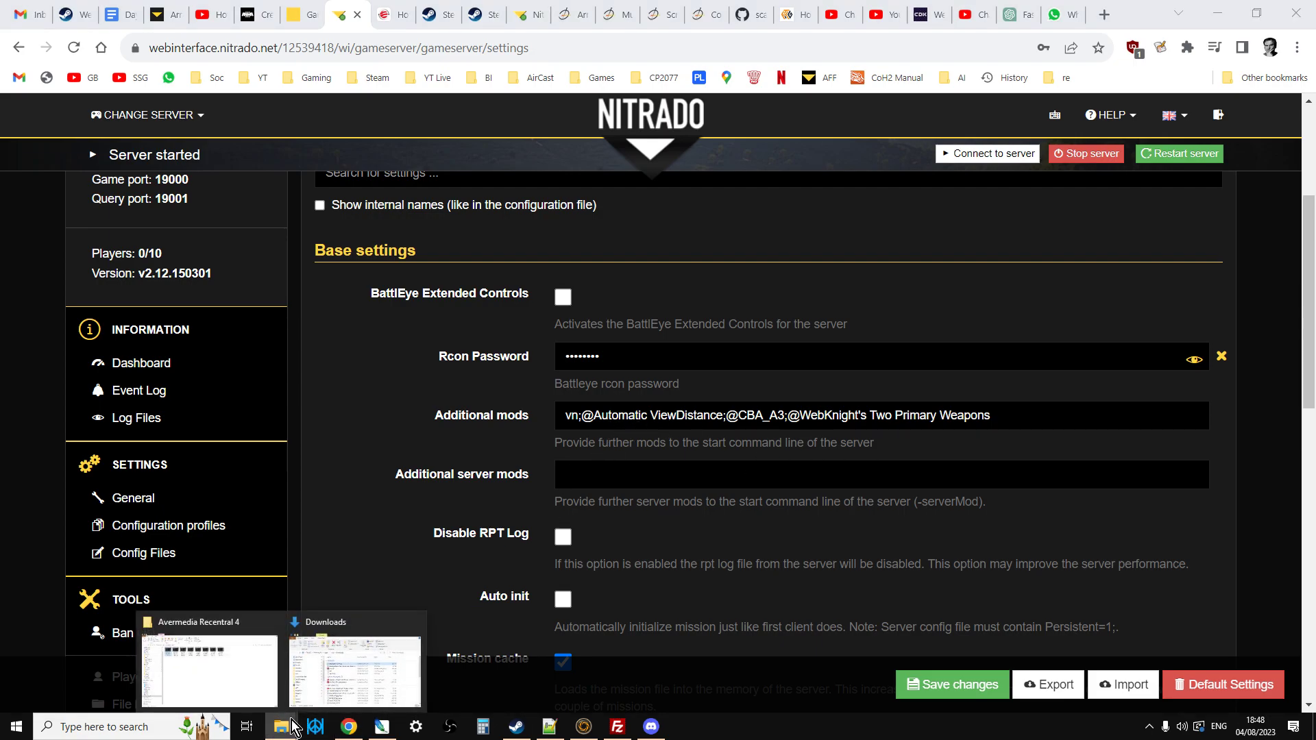
Navigate File Explorer to steamapps\common\Arma 3\!Workshop to list the downloaded workshop mods
left_click(265, 678)
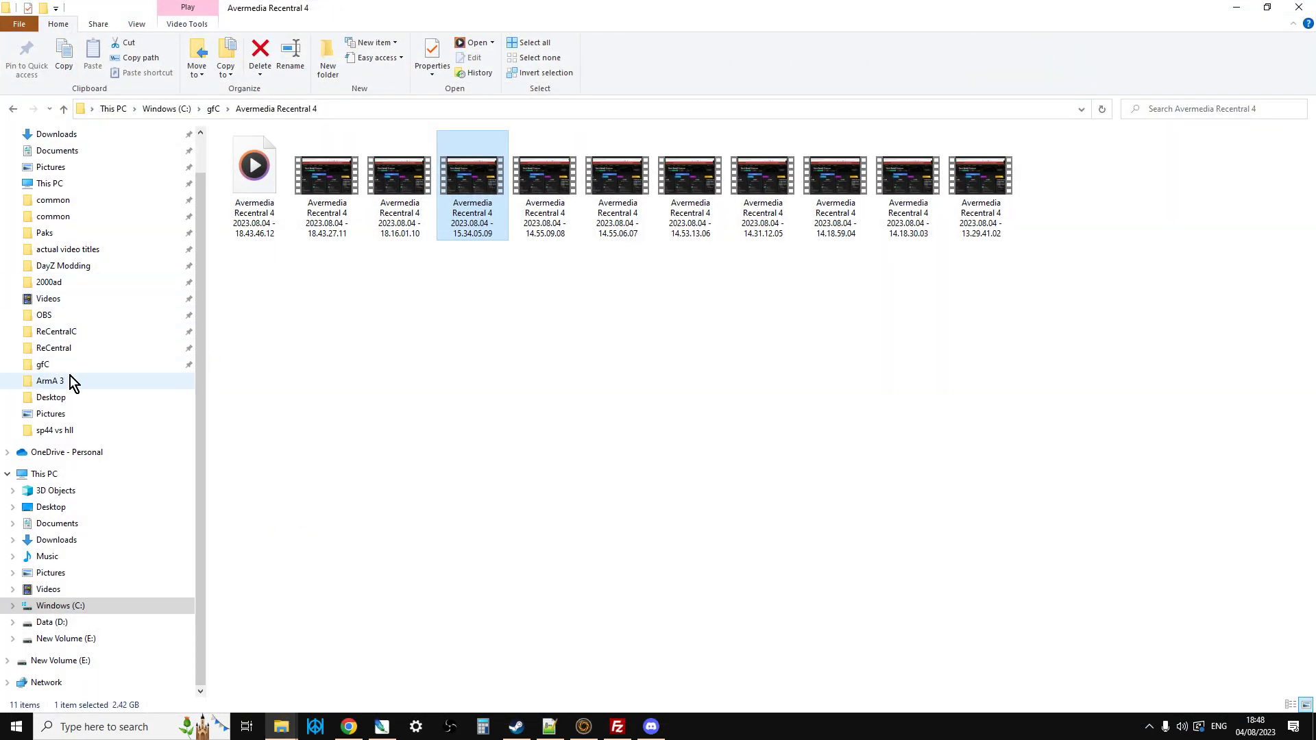
left_click(81, 218)
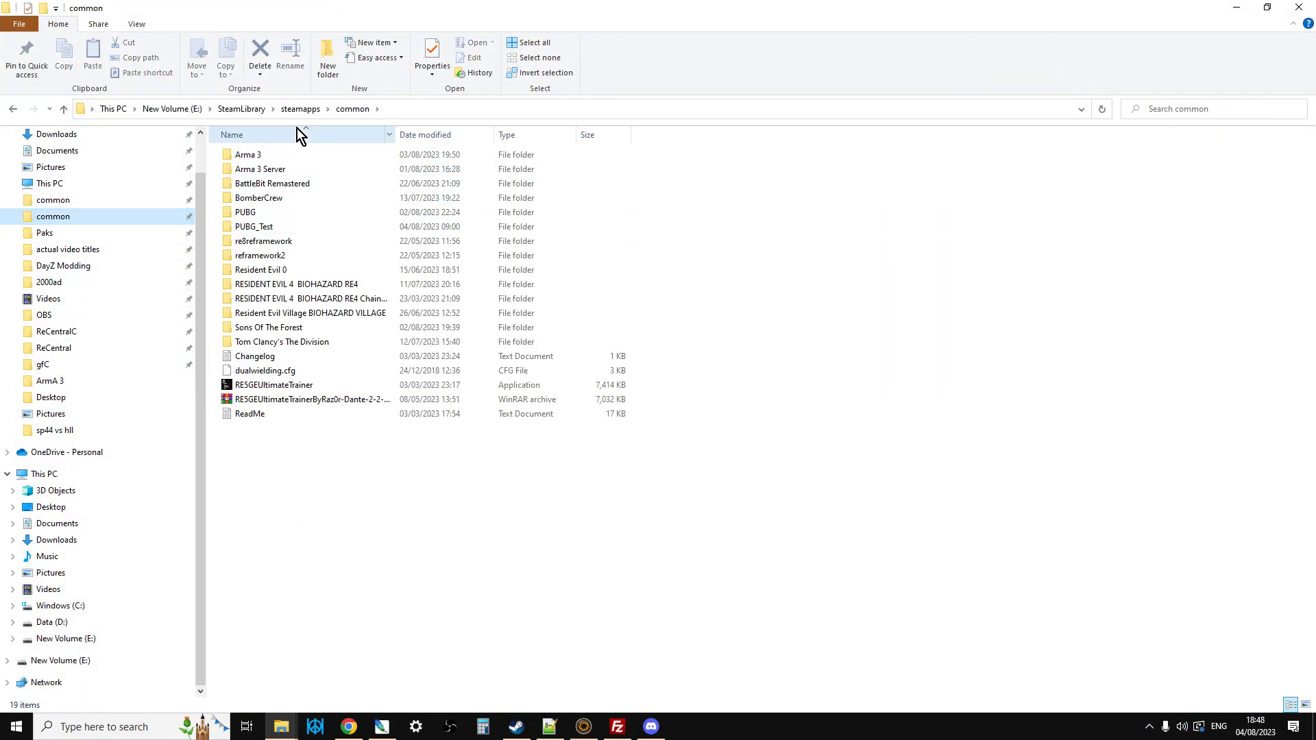
left_click(412, 109)
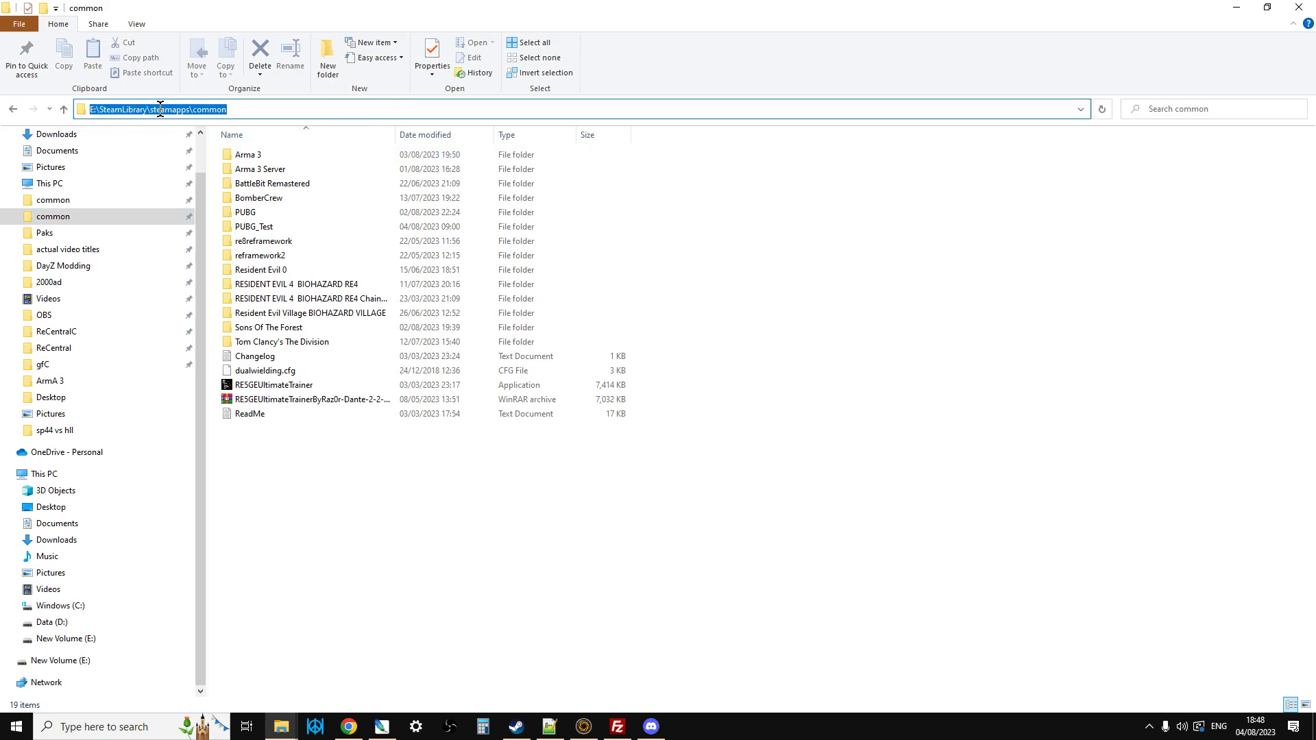
double_click(255, 160)
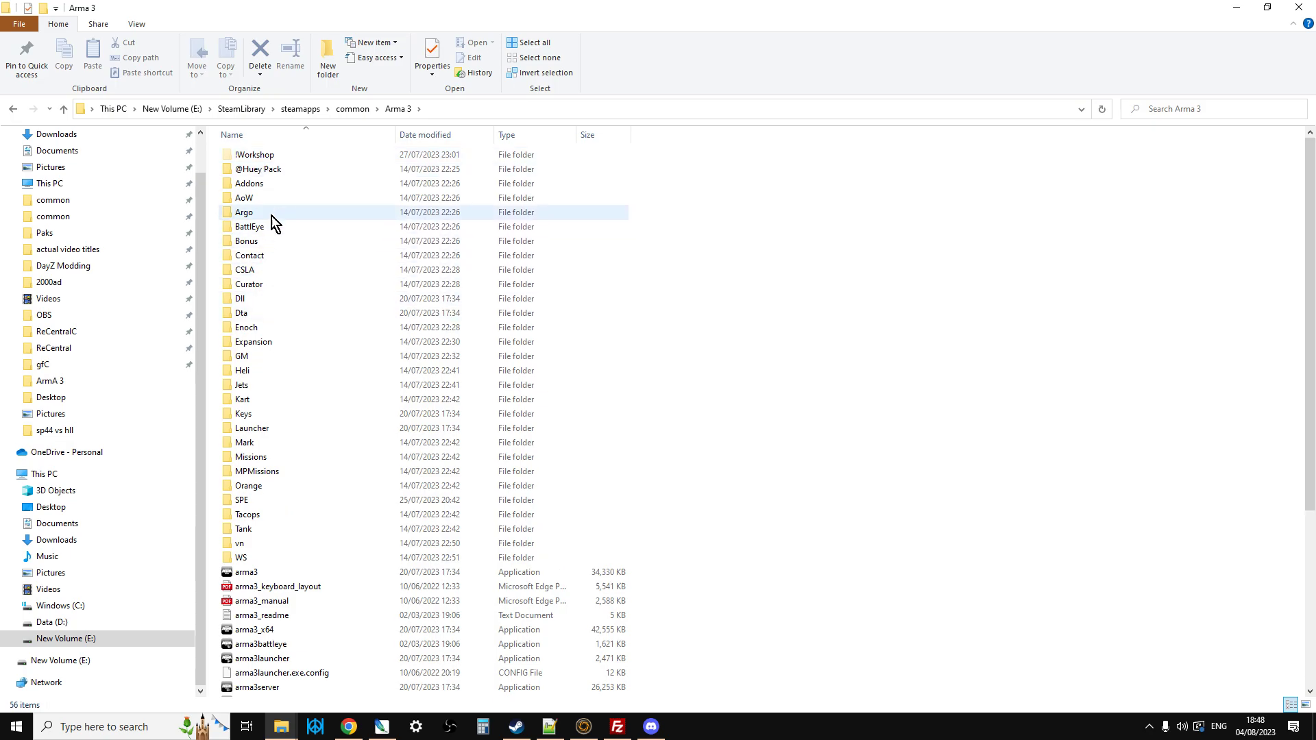
left_click(63, 109)
mouse_move(245, 158)
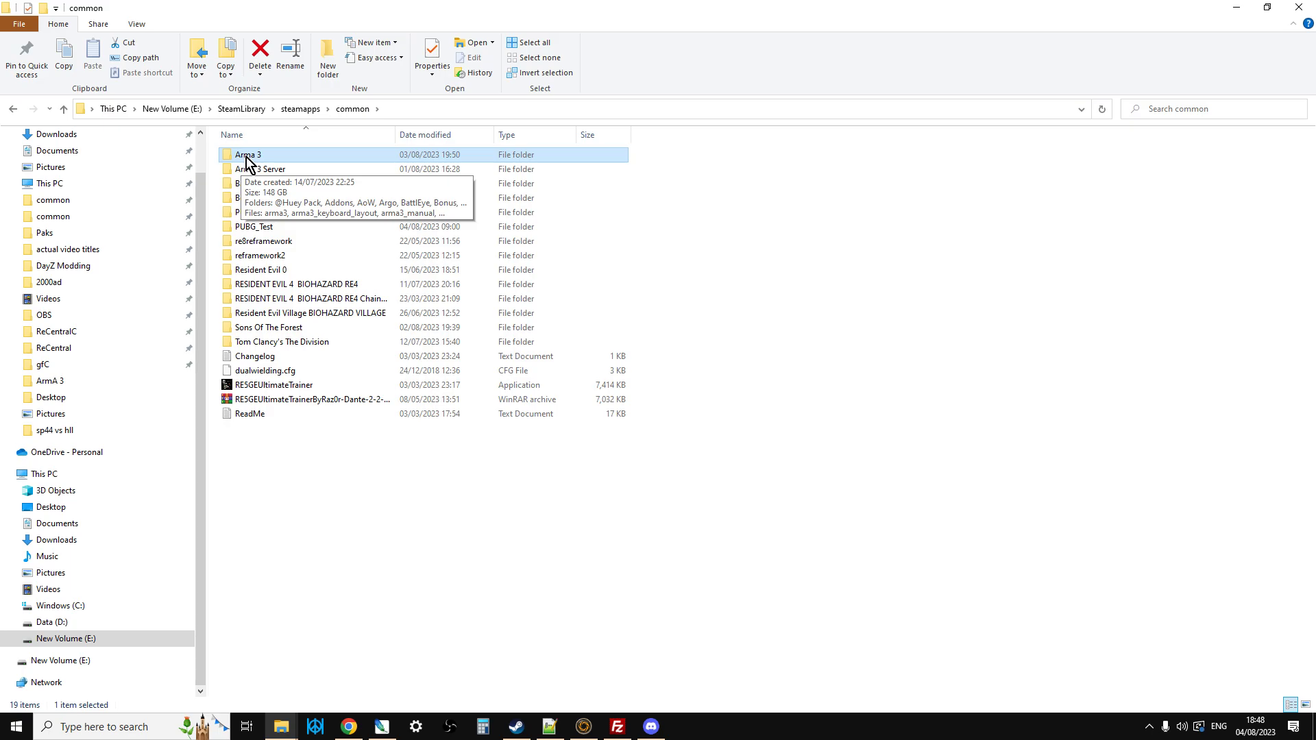
double_click(246, 157)
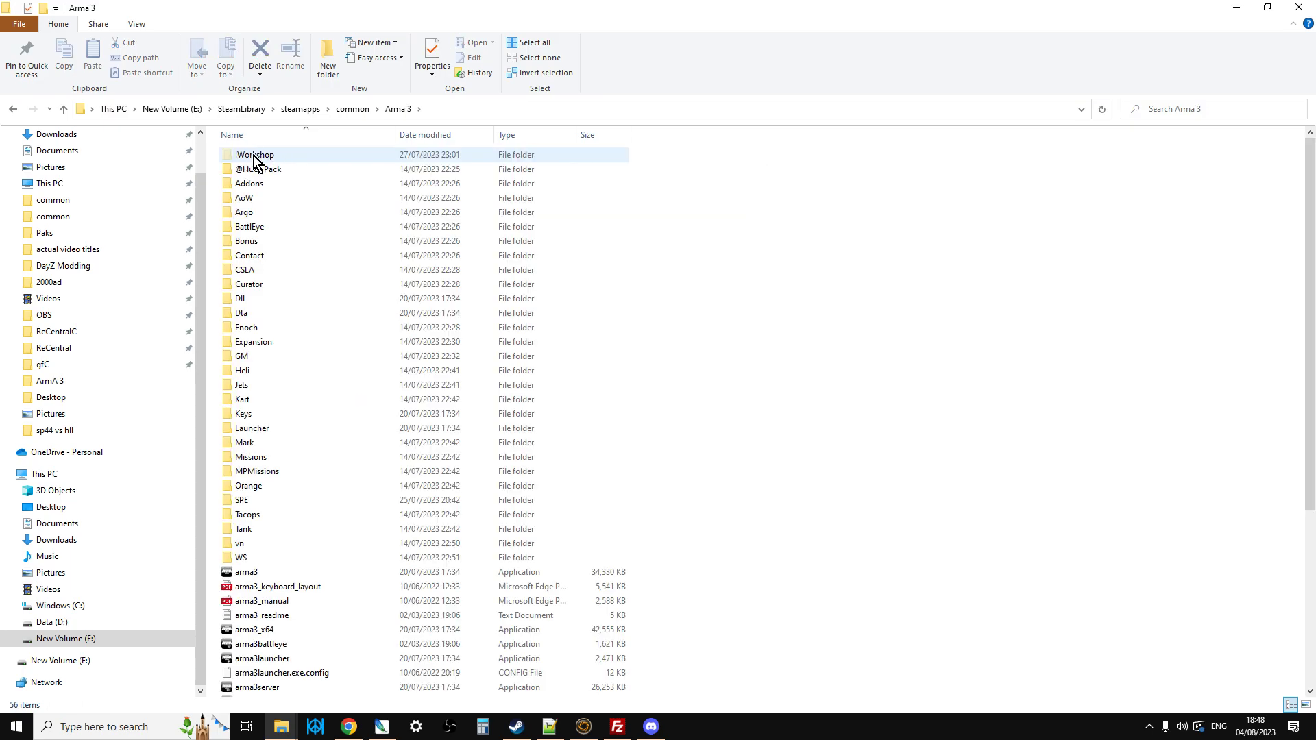
double_click(254, 156)
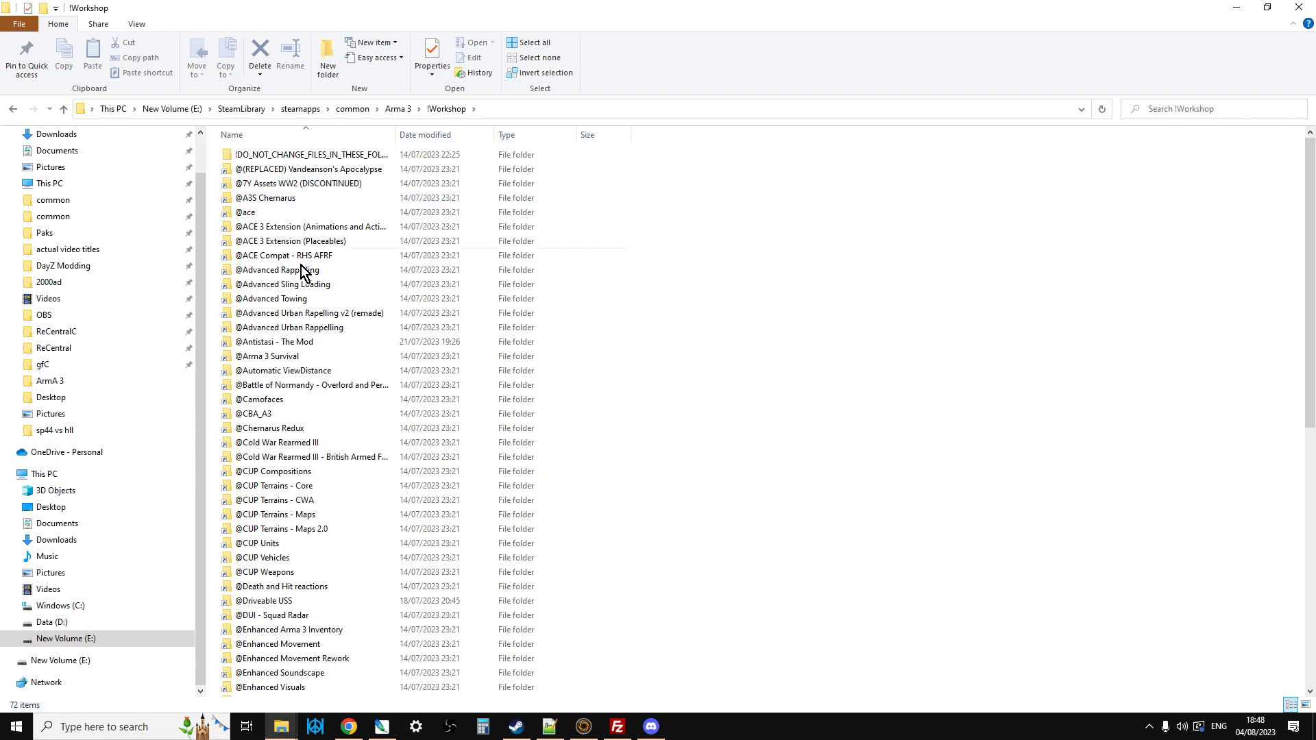
scroll(297, 420, "down", 7)
scroll(296, 509, "up", 7)
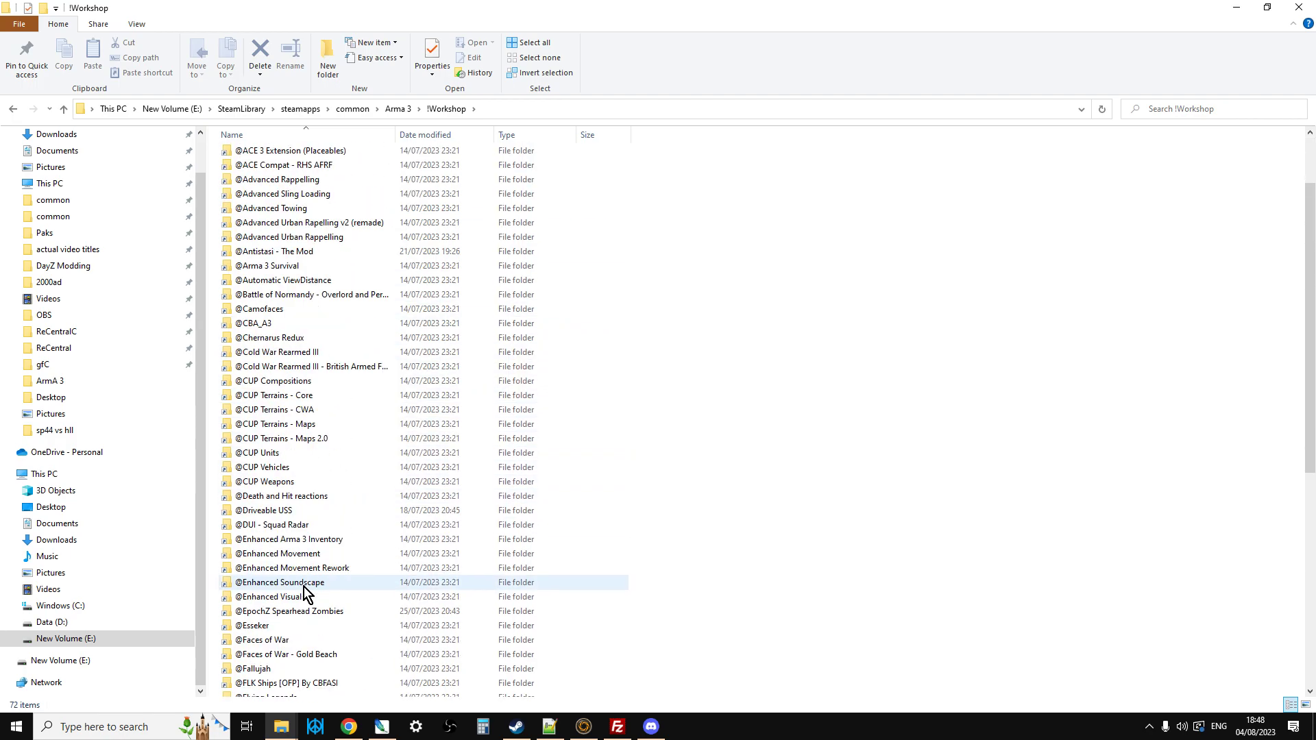
left_click(349, 726)
left_click(435, 15)
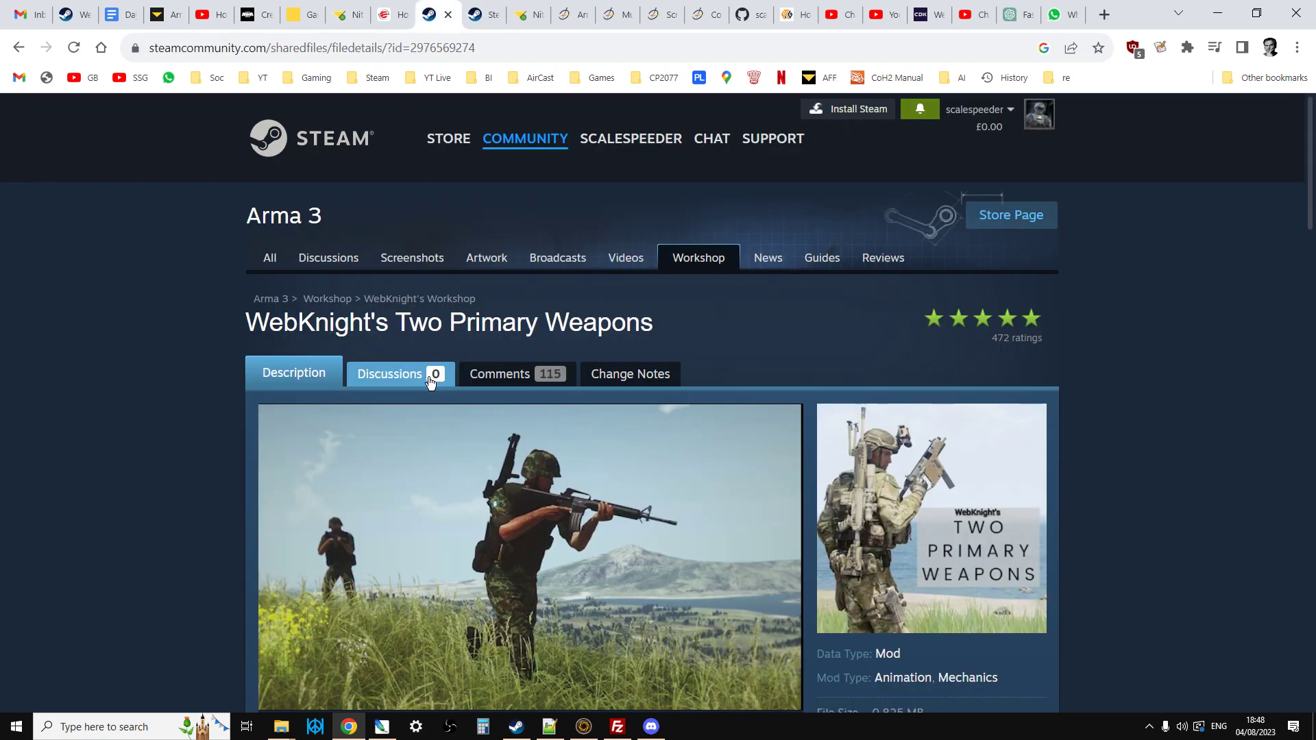
scroll(576, 356, "down", 6)
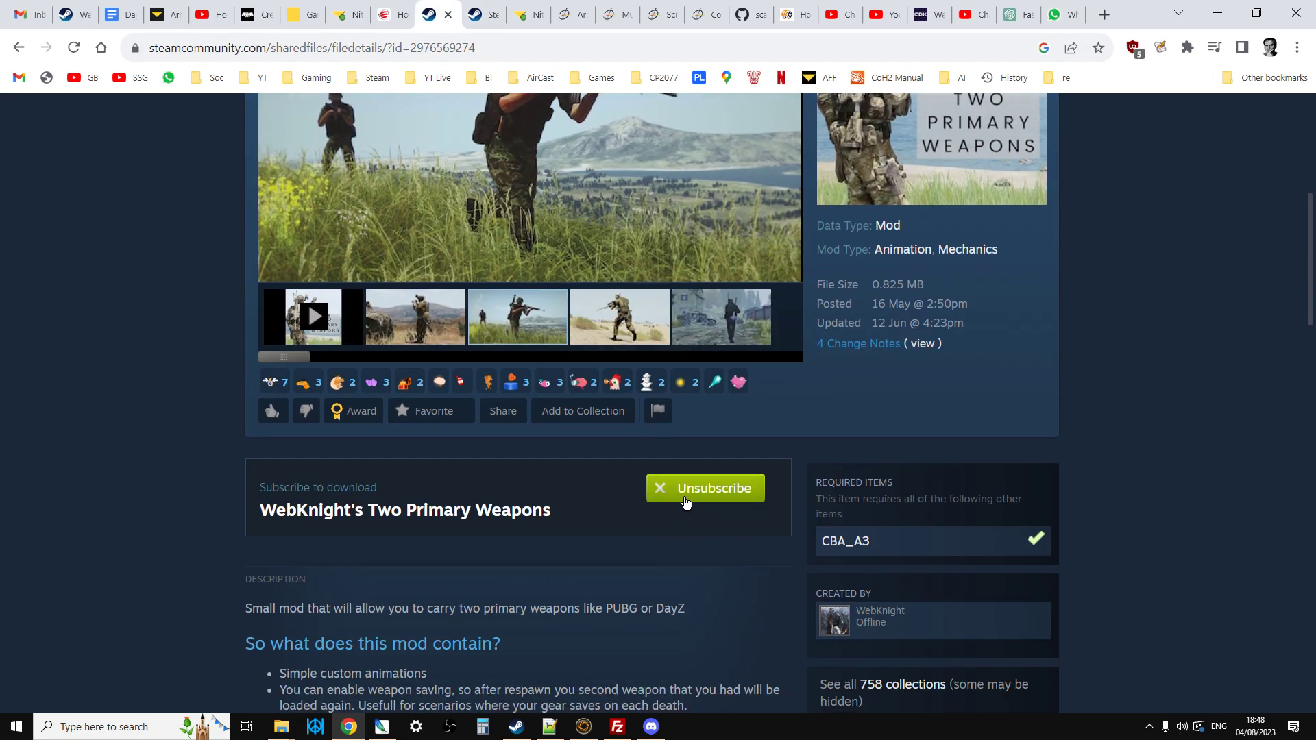
scroll(660, 508, "down", 1)
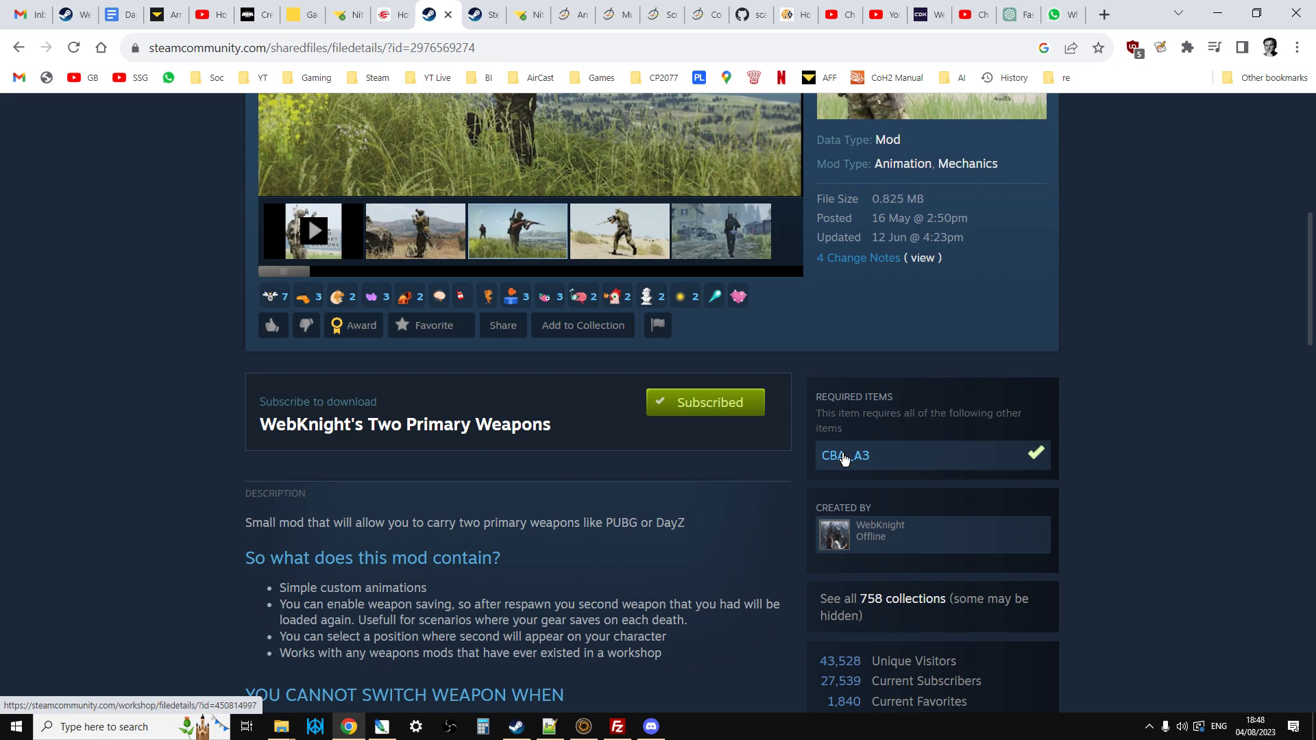
left_click(490, 26)
scroll(833, 482, "down", 8)
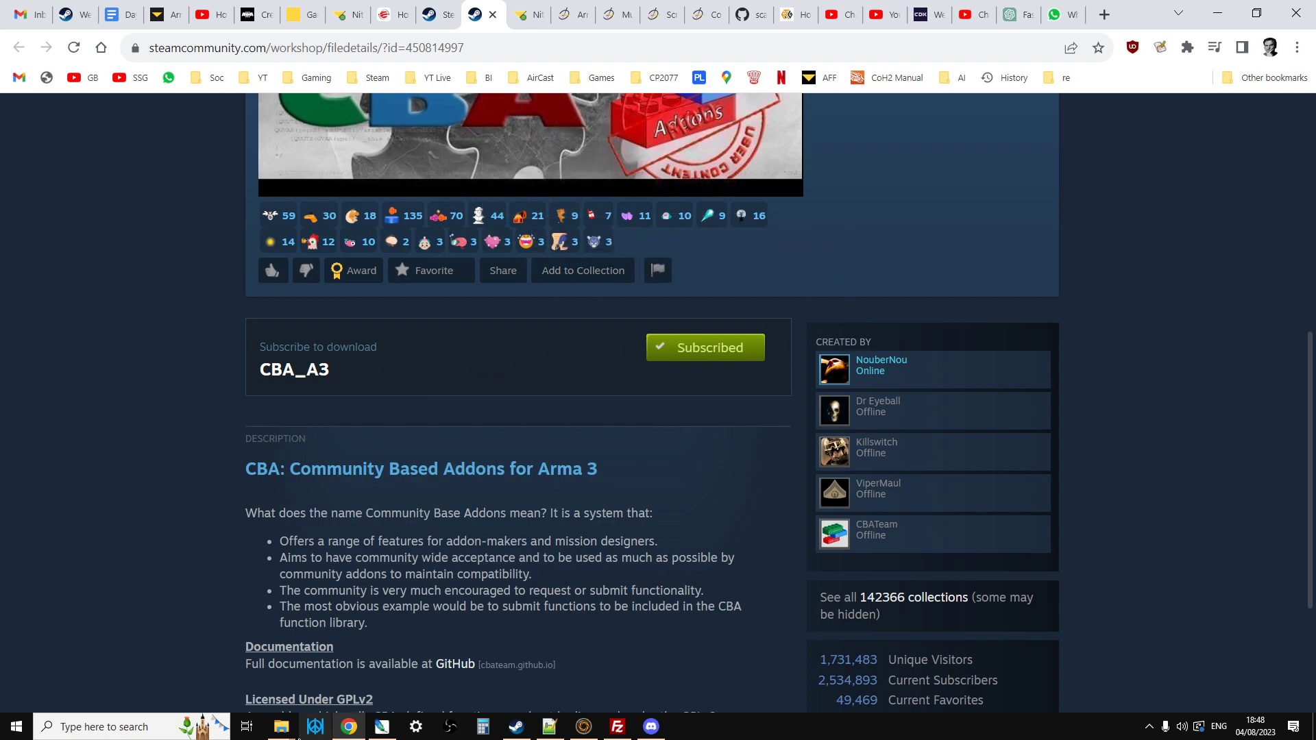
left_click(281, 729)
left_click(244, 682)
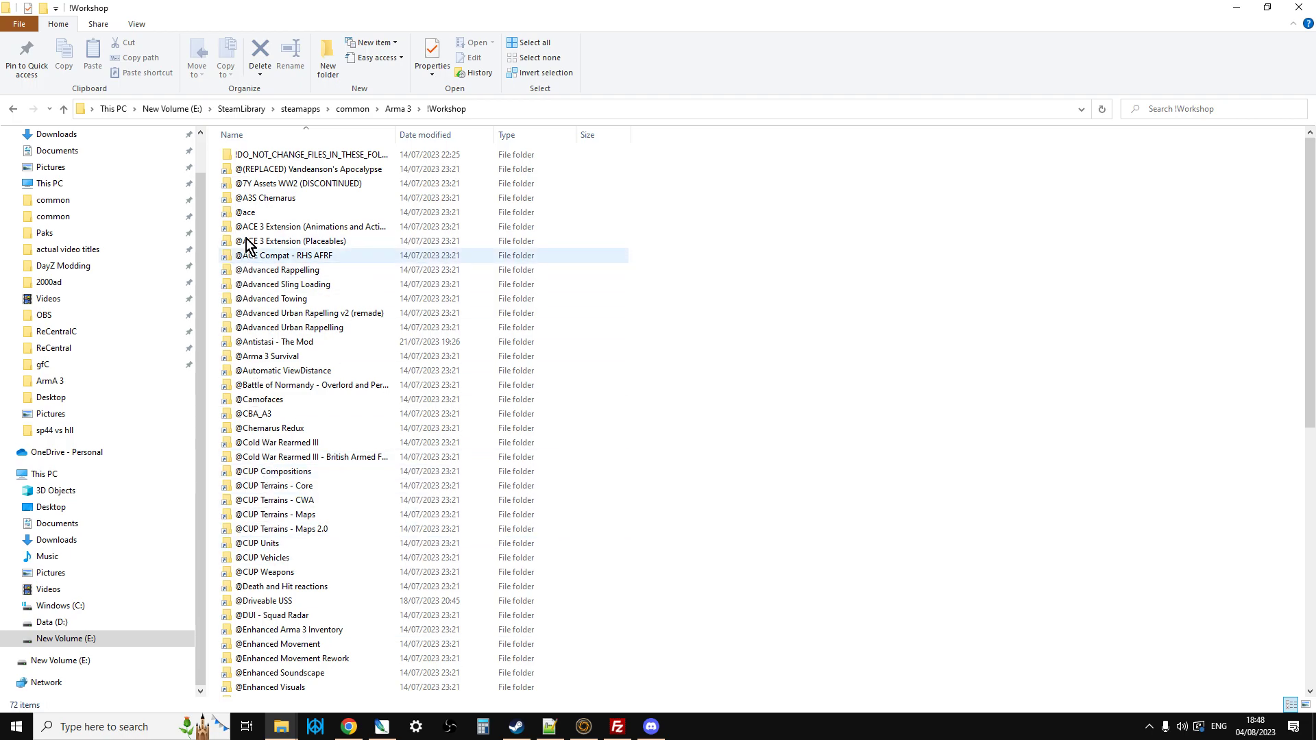
left_click(616, 726)
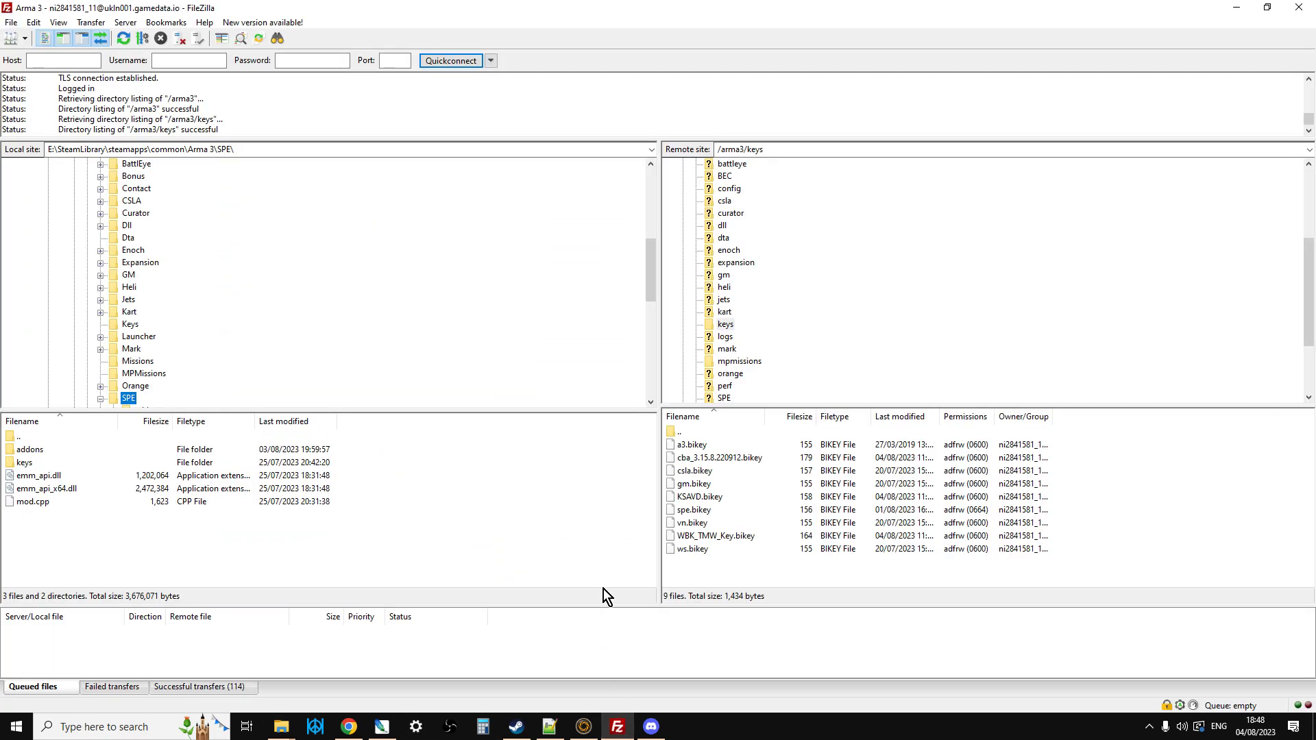
scroll(777, 310, "up", 5)
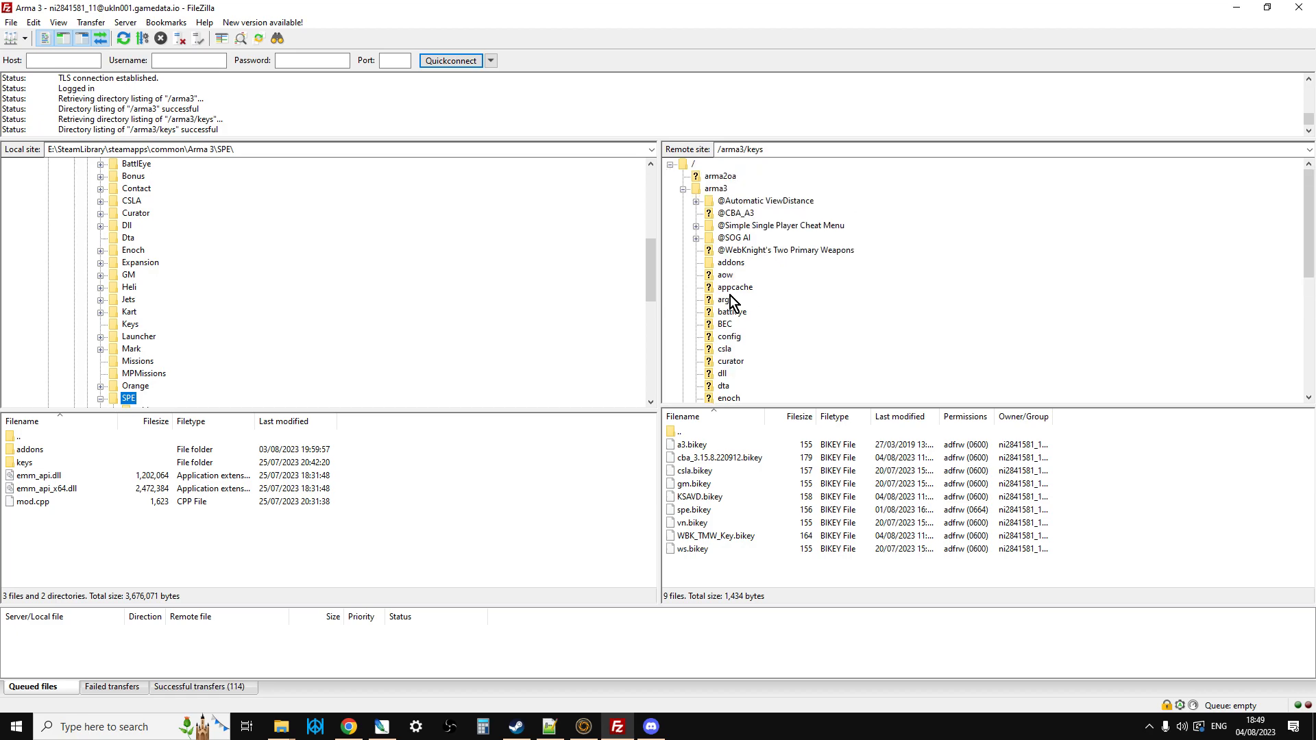
scroll(289, 233, "up", 4)
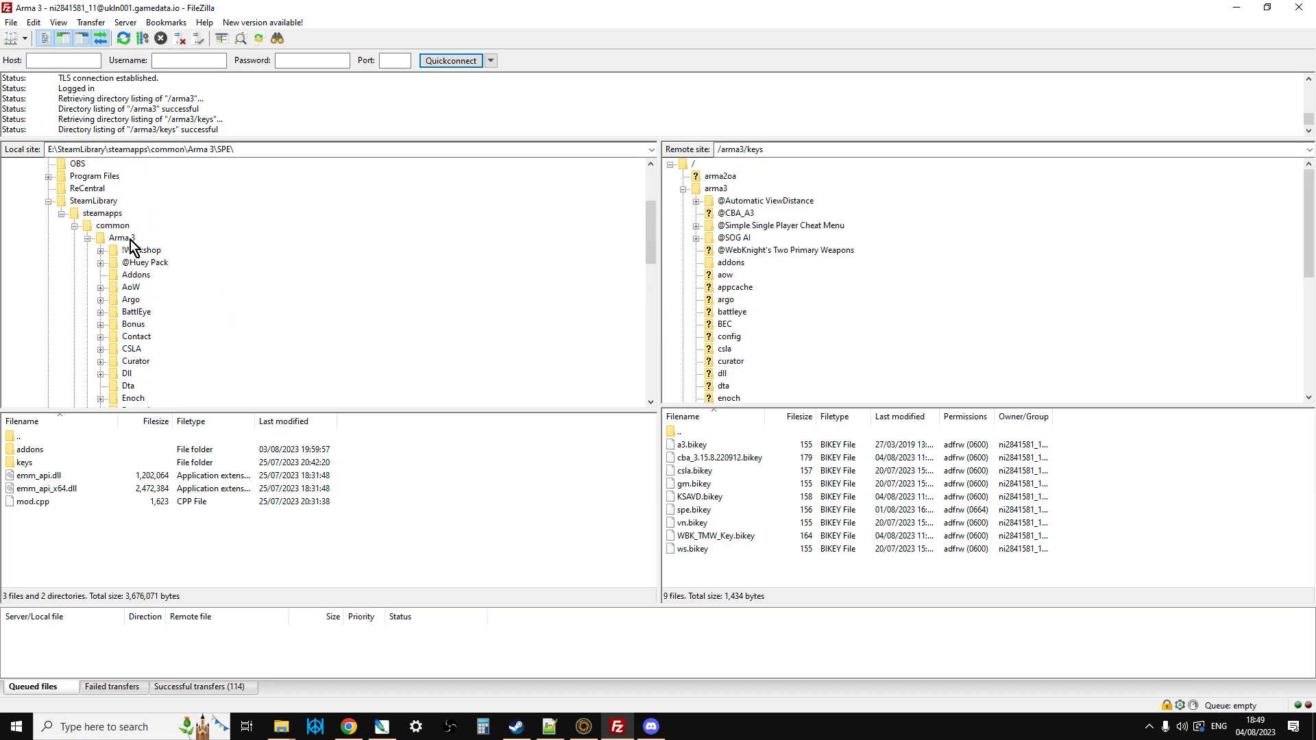
left_click(130, 238)
left_click(100, 250)
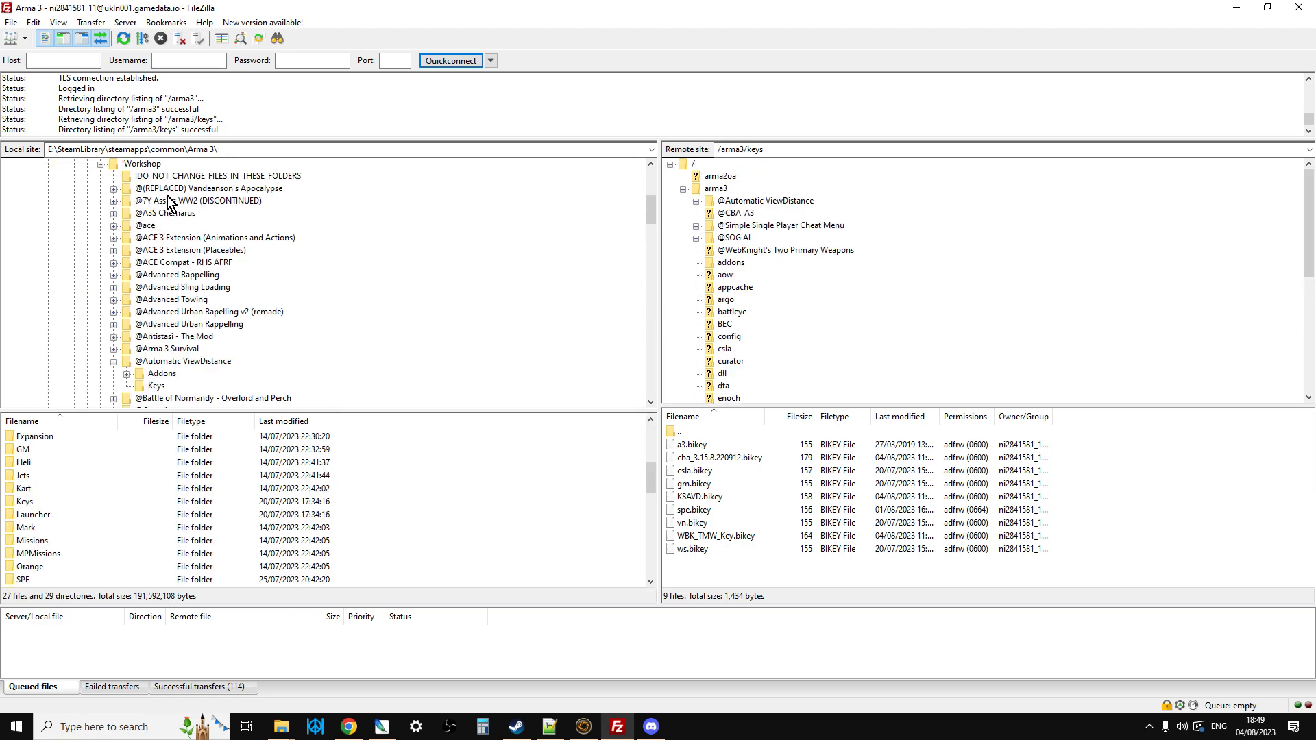
scroll(175, 246, "down", 1)
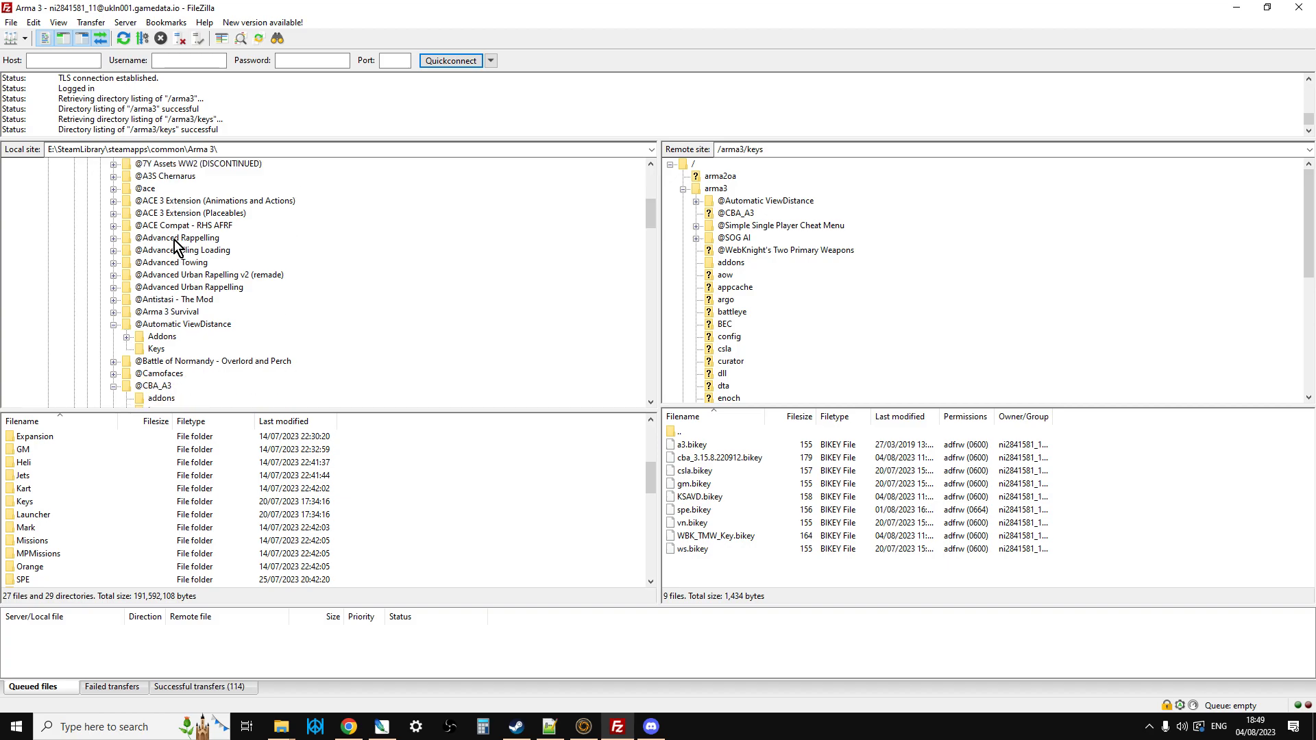
scroll(177, 246, "down", 1)
left_click(140, 287)
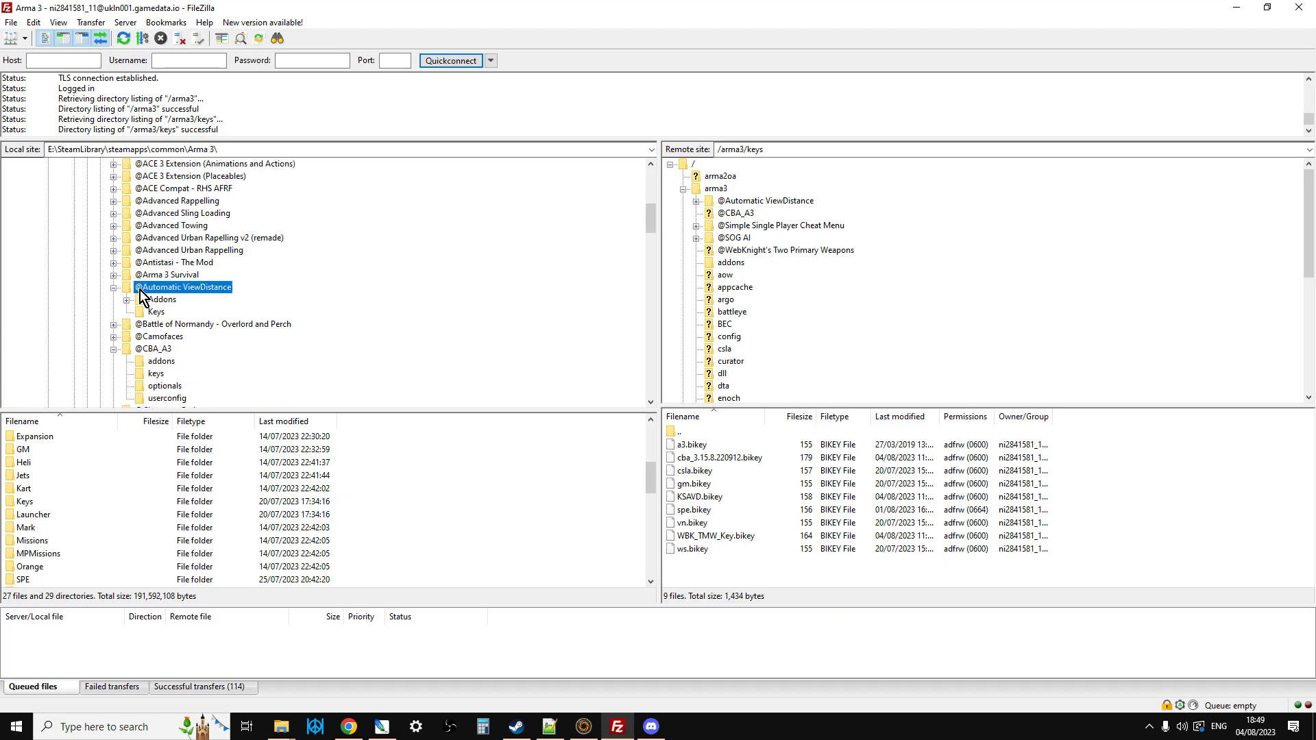
left_click(720, 190)
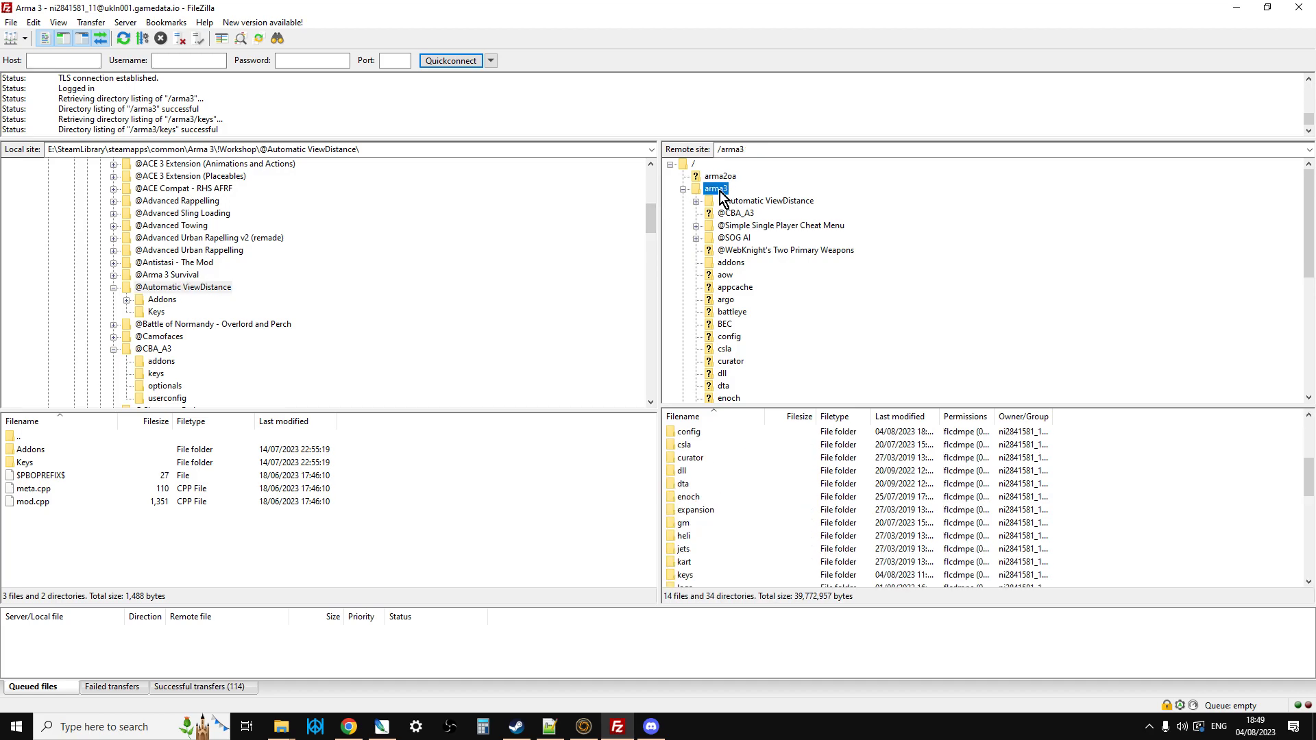
left_click(182, 288)
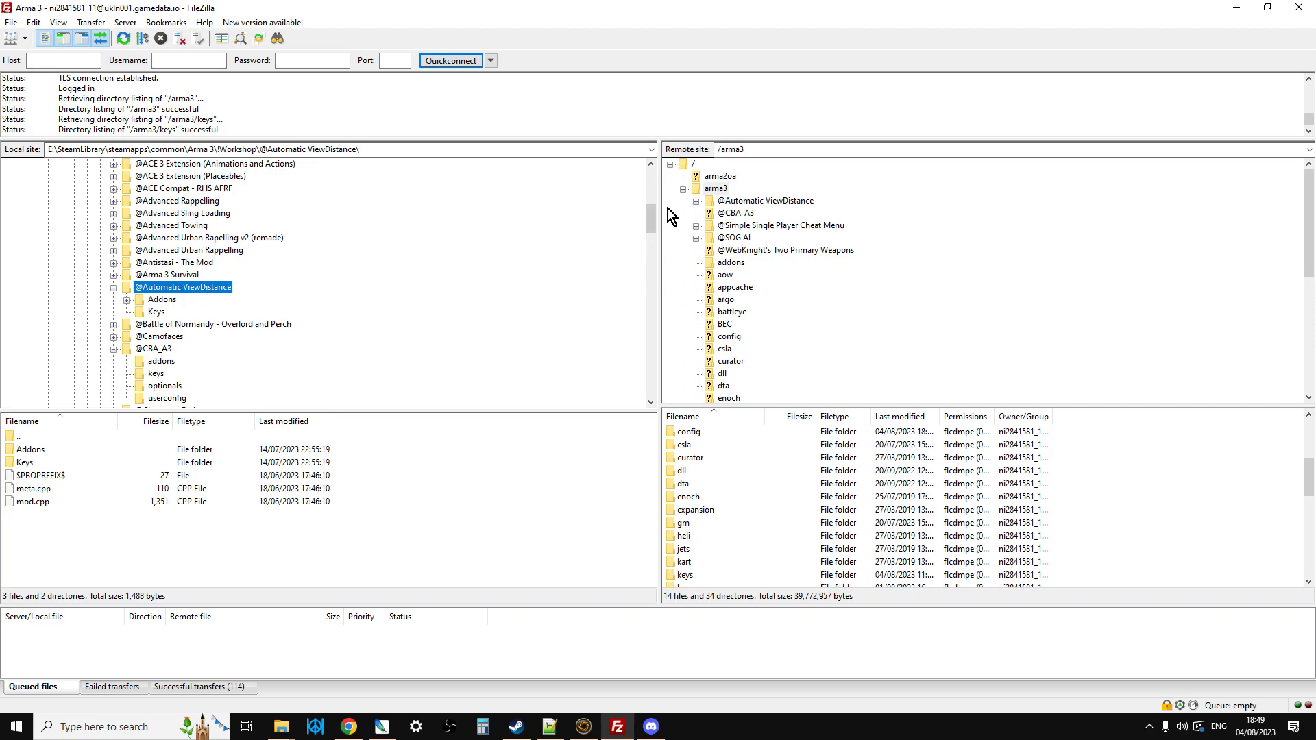
right_click(199, 286)
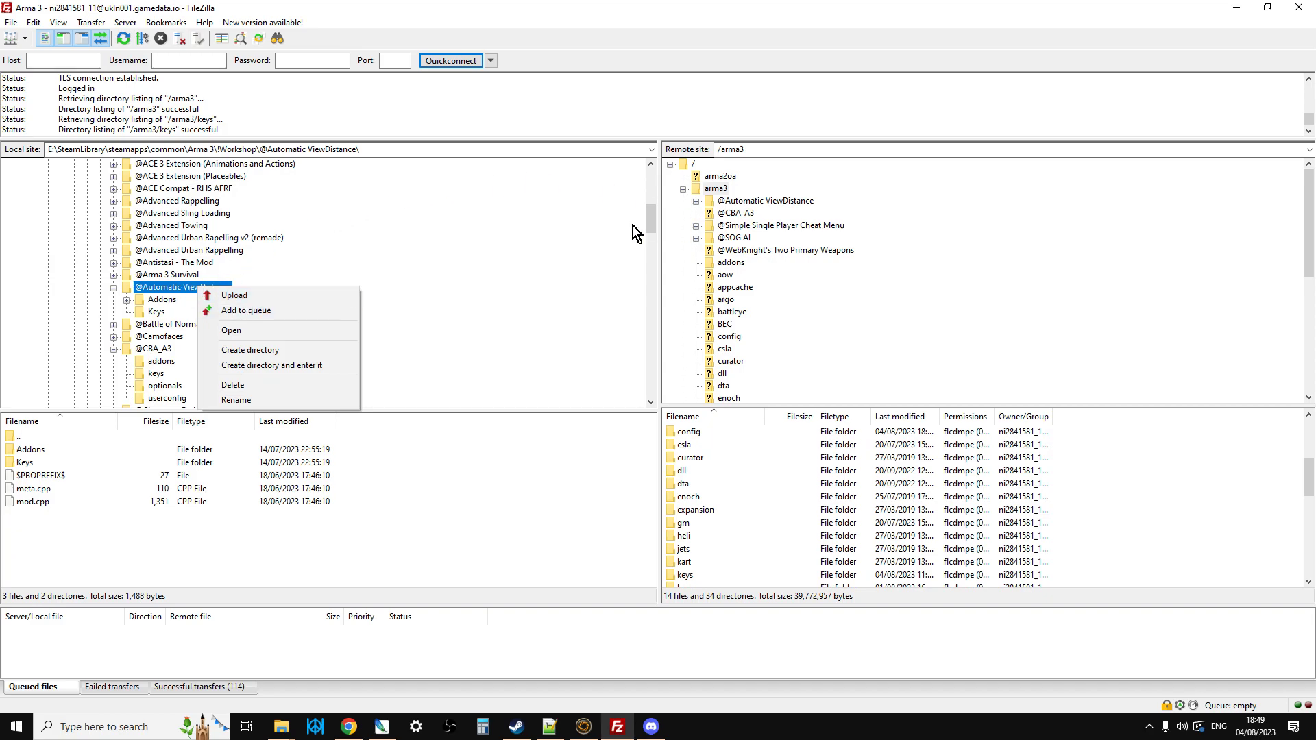
left_click(137, 313)
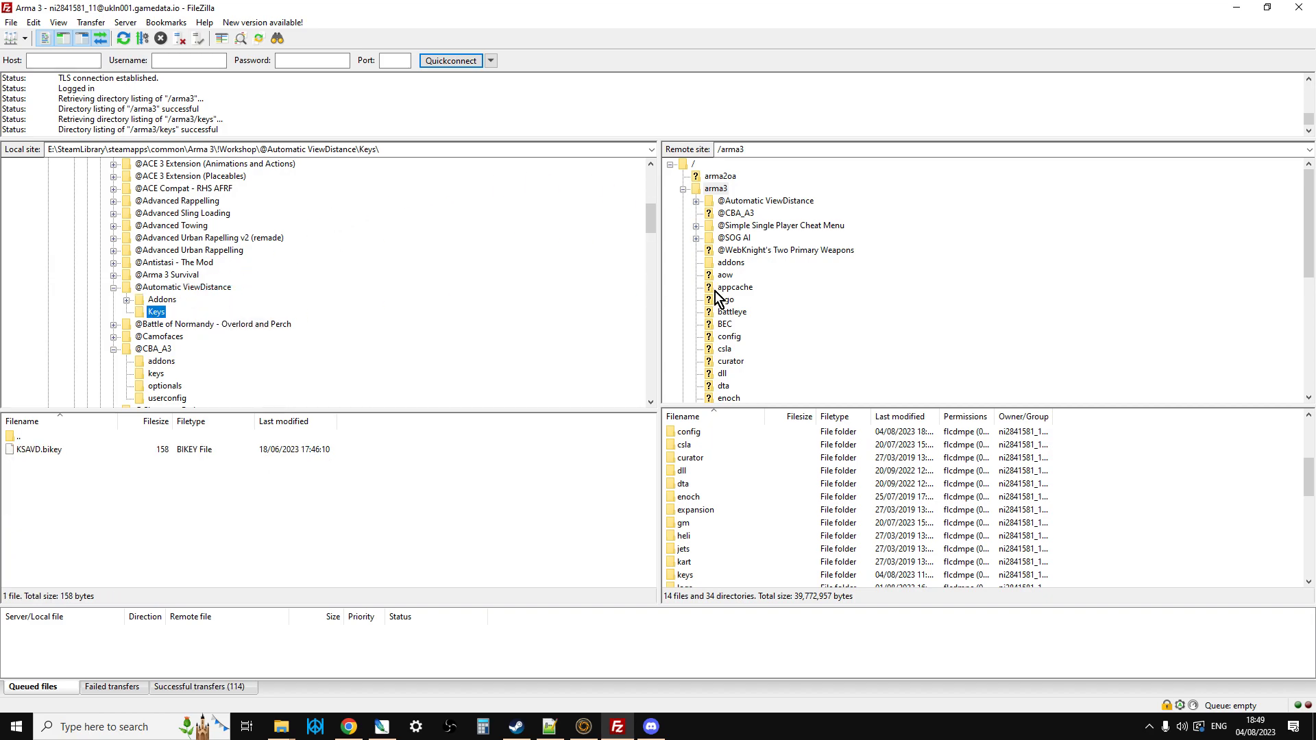
scroll(714, 291, "down", 2)
scroll(734, 329, "down", 2)
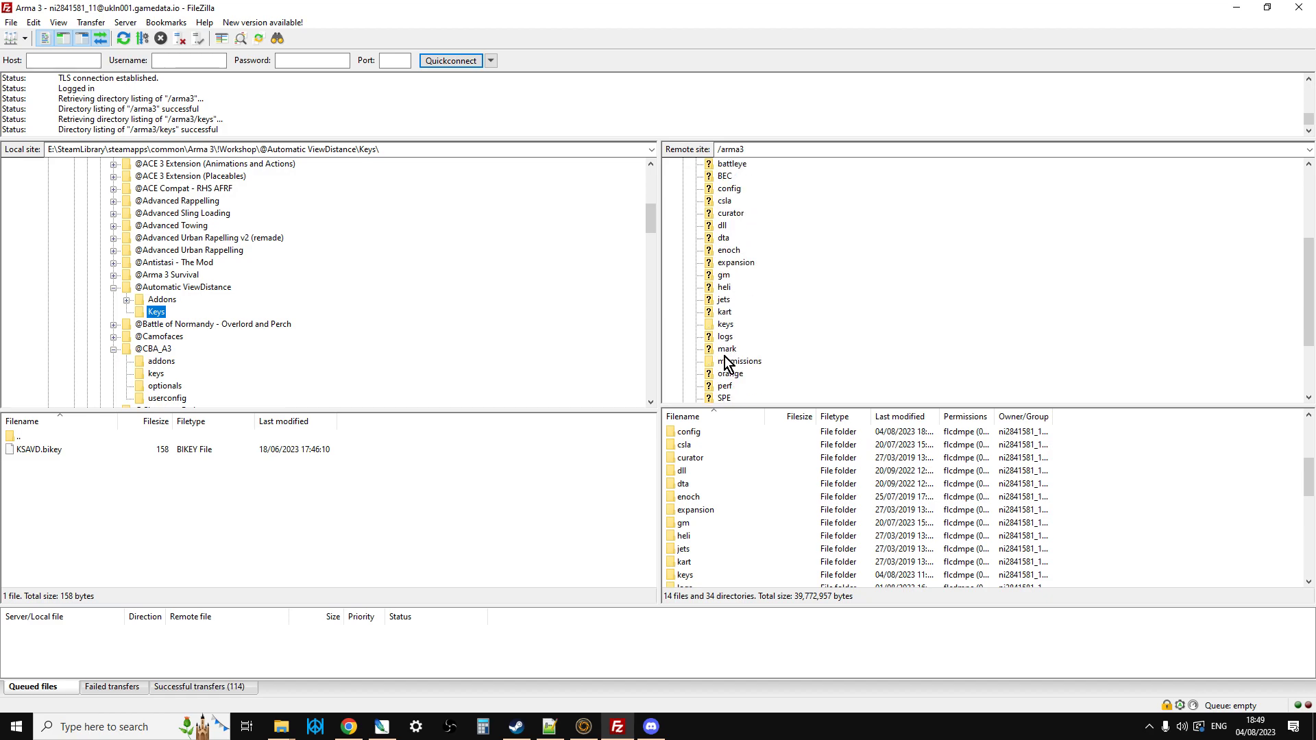
left_click(725, 325)
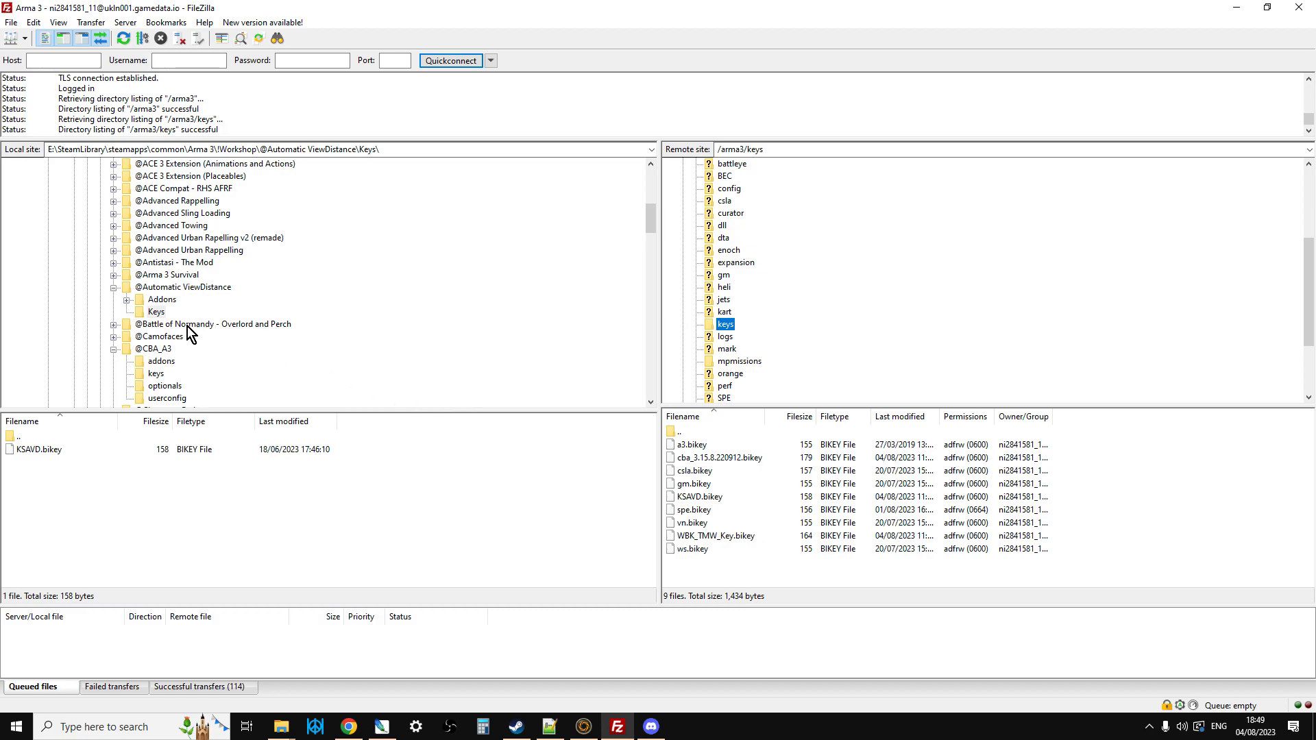
left_click(187, 454)
right_click(192, 454)
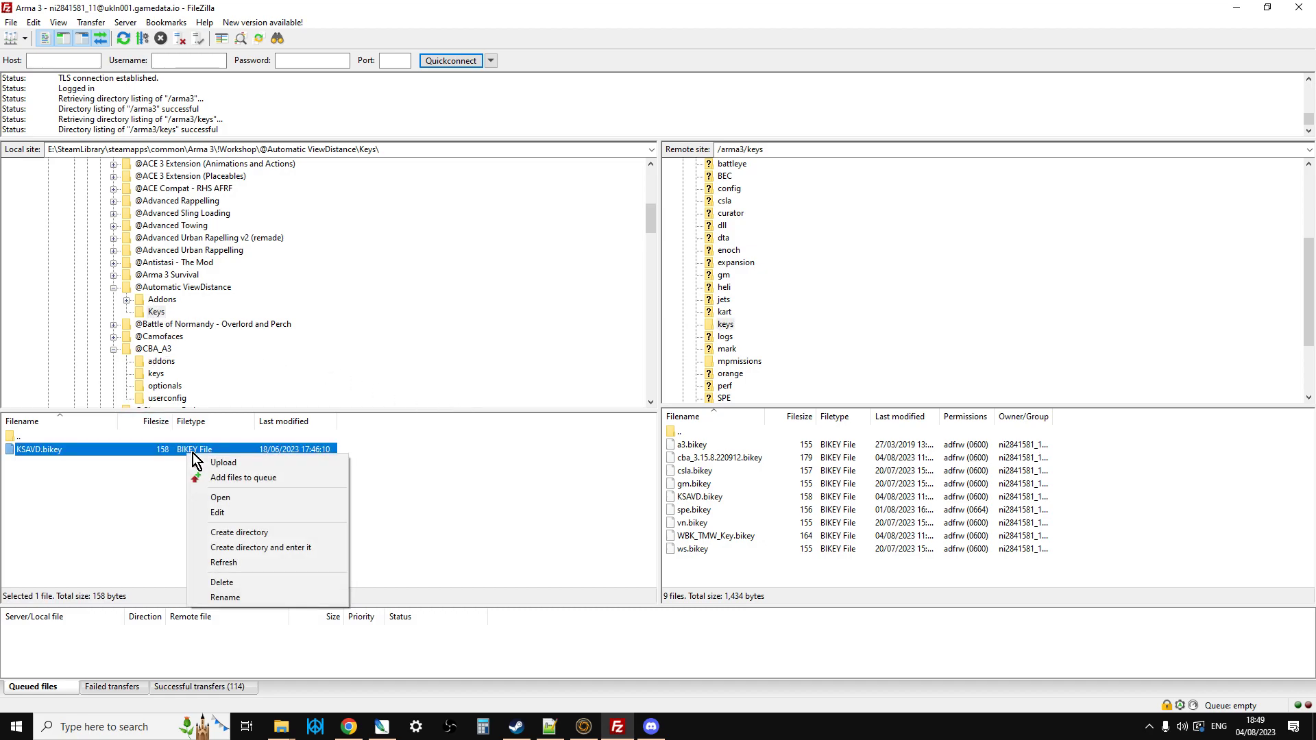
left_click(792, 513)
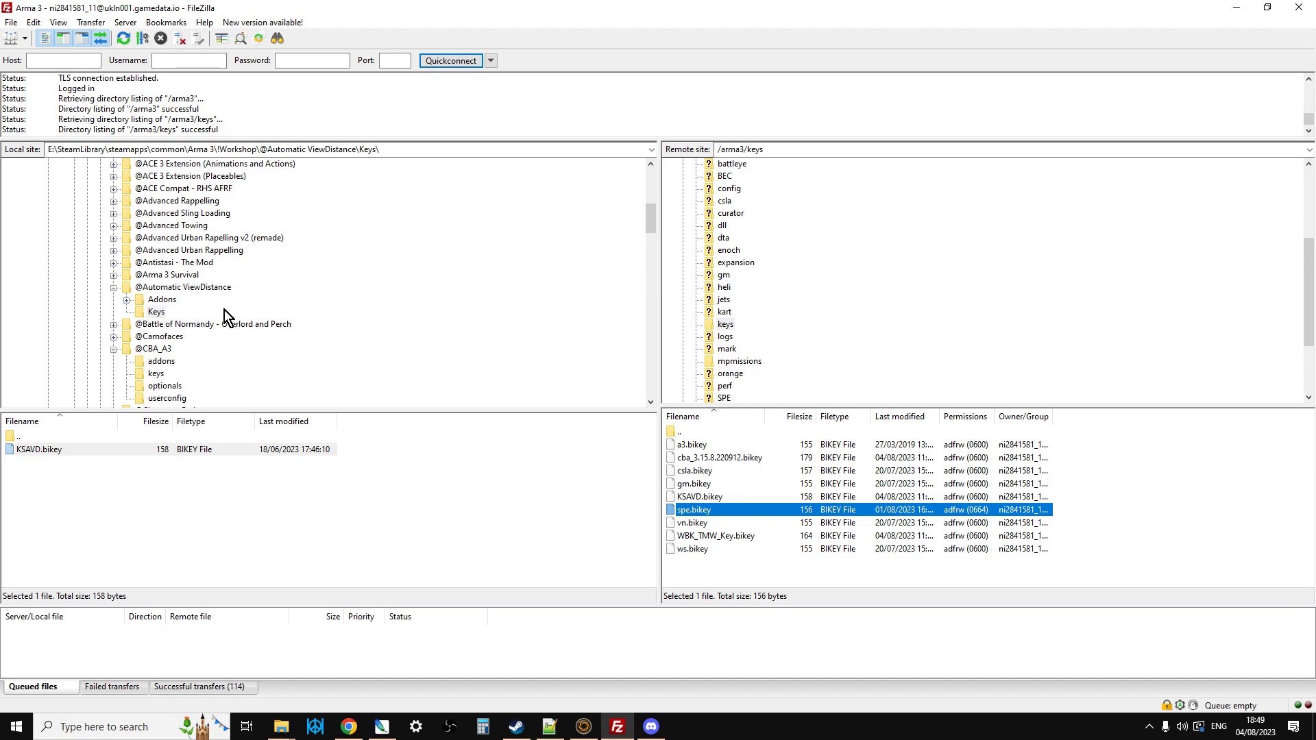
scroll(228, 301, "up", 1)
scroll(228, 302, "down", 2)
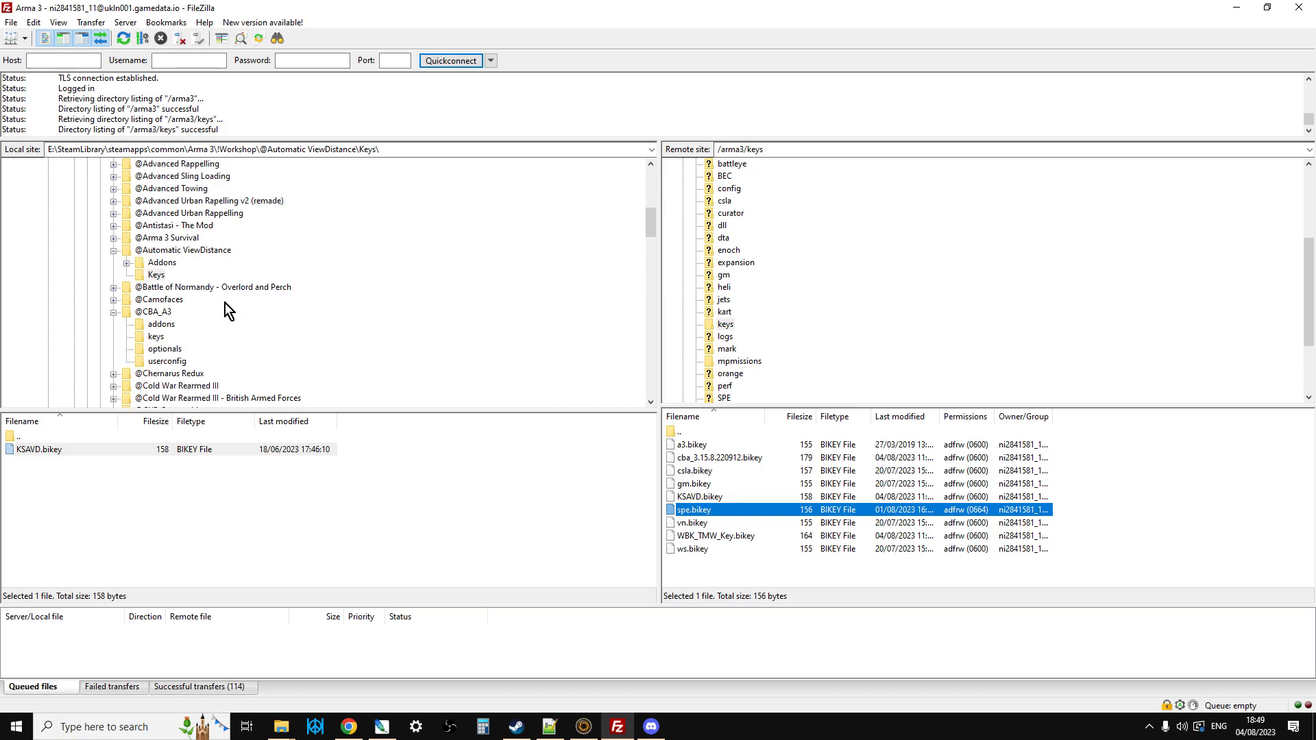
left_click(163, 312)
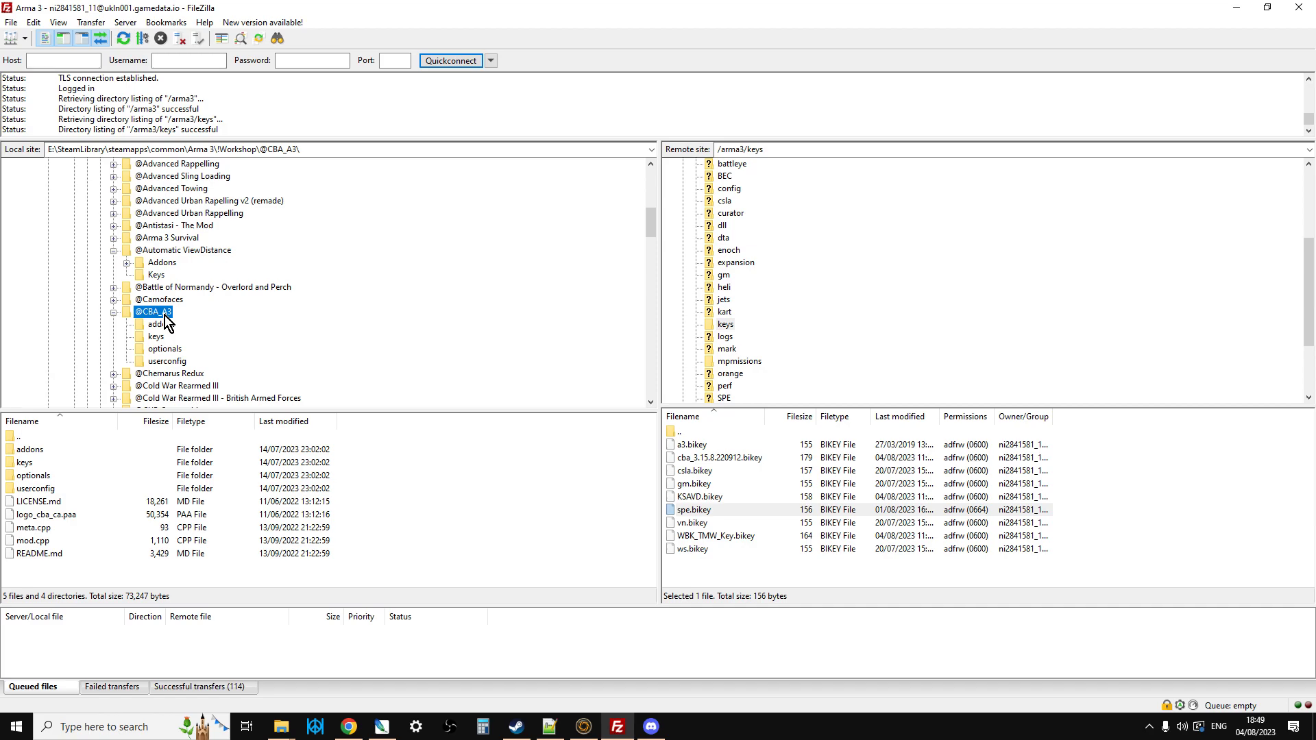
Bring up the WebKnight's Two Primary Weapons workshop page in Chrome and read its description
left_click(350, 730)
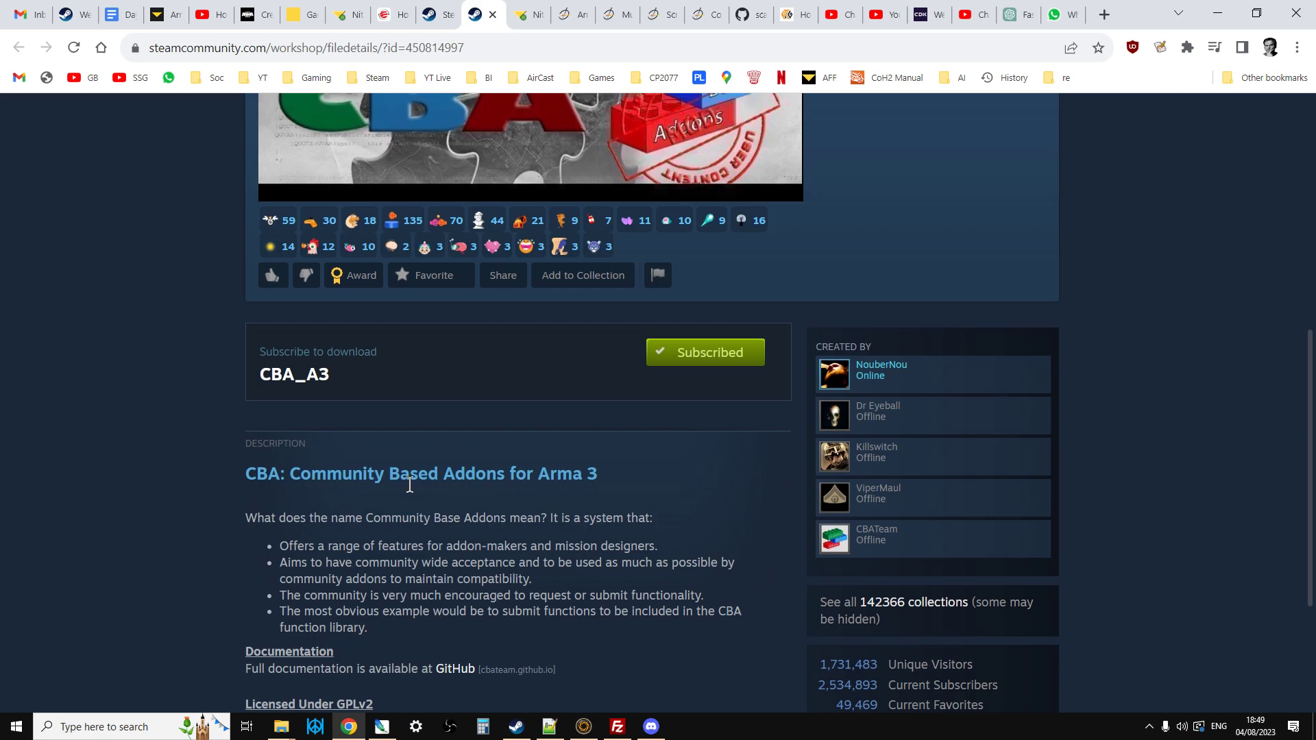
scroll(408, 484, "up", 4)
left_click(429, 15)
scroll(226, 480, "down", 5)
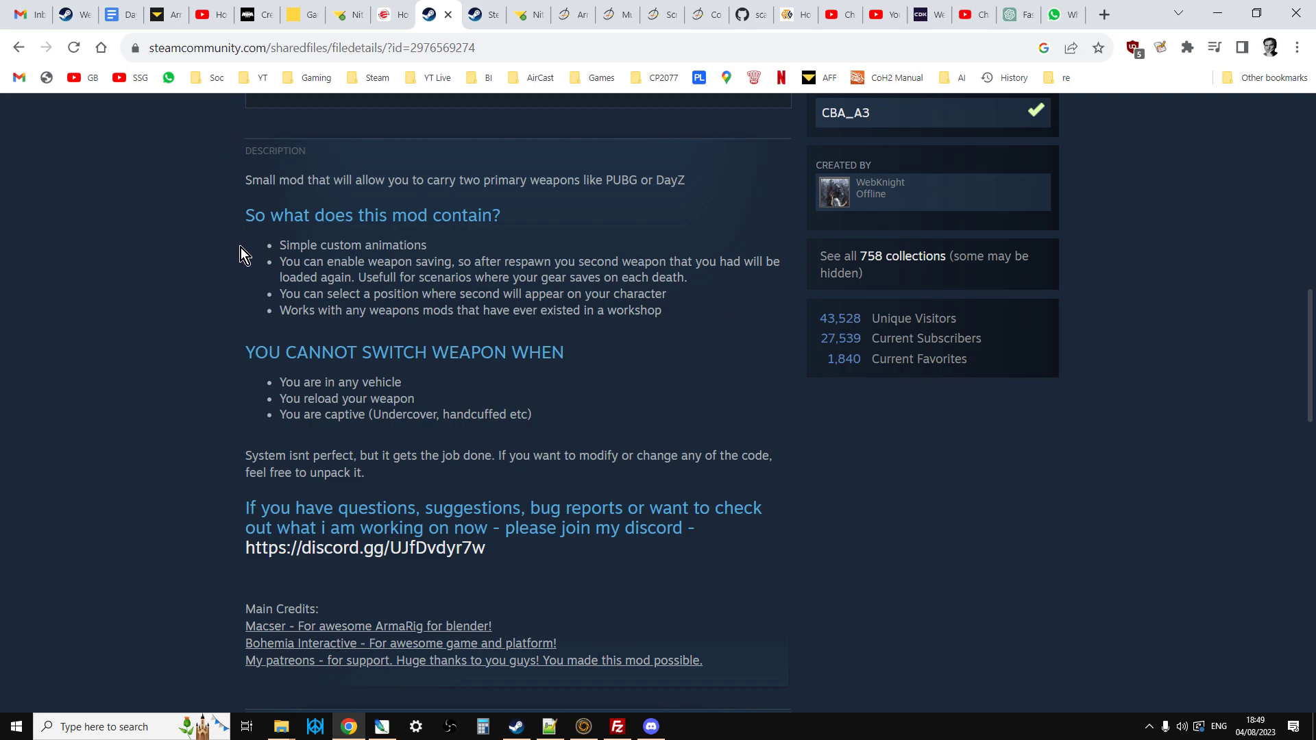
scroll(240, 248, "down", 5)
scroll(264, 344, "up", 3)
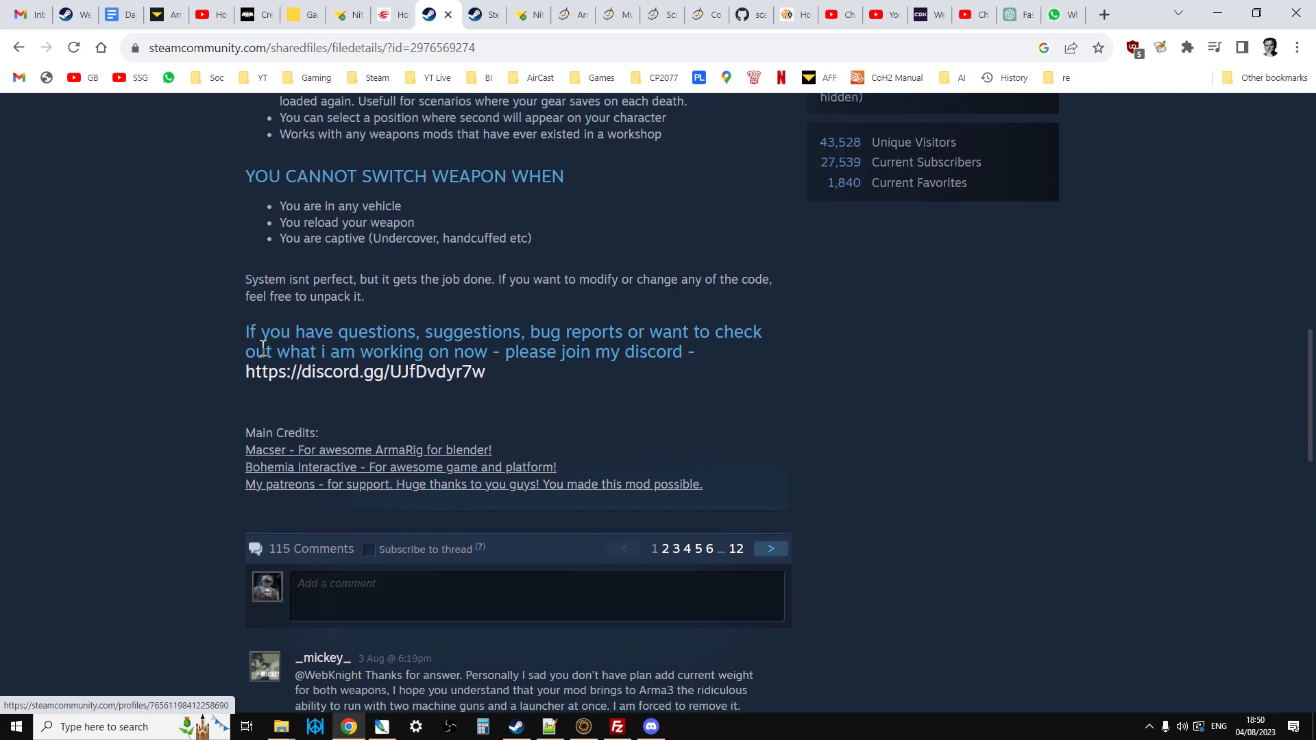
scroll(262, 347, "up", 3)
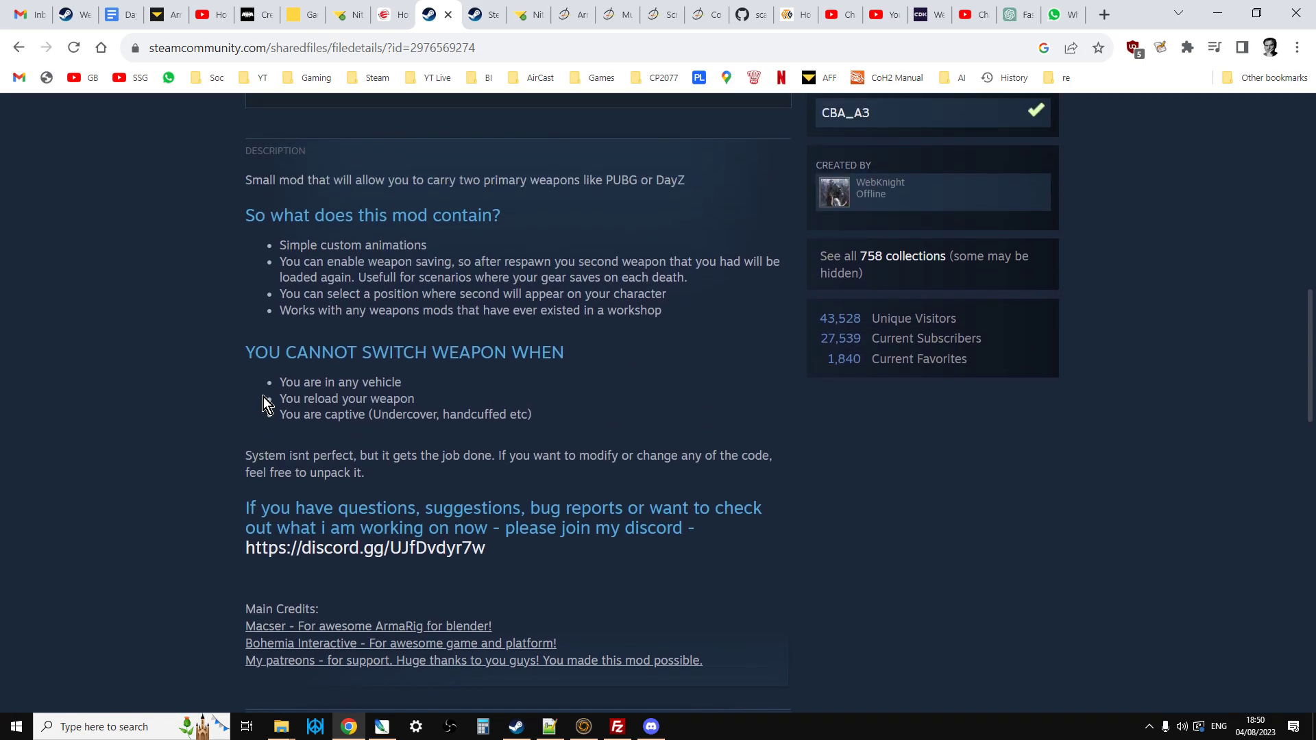
scroll(263, 409, "up", 9)
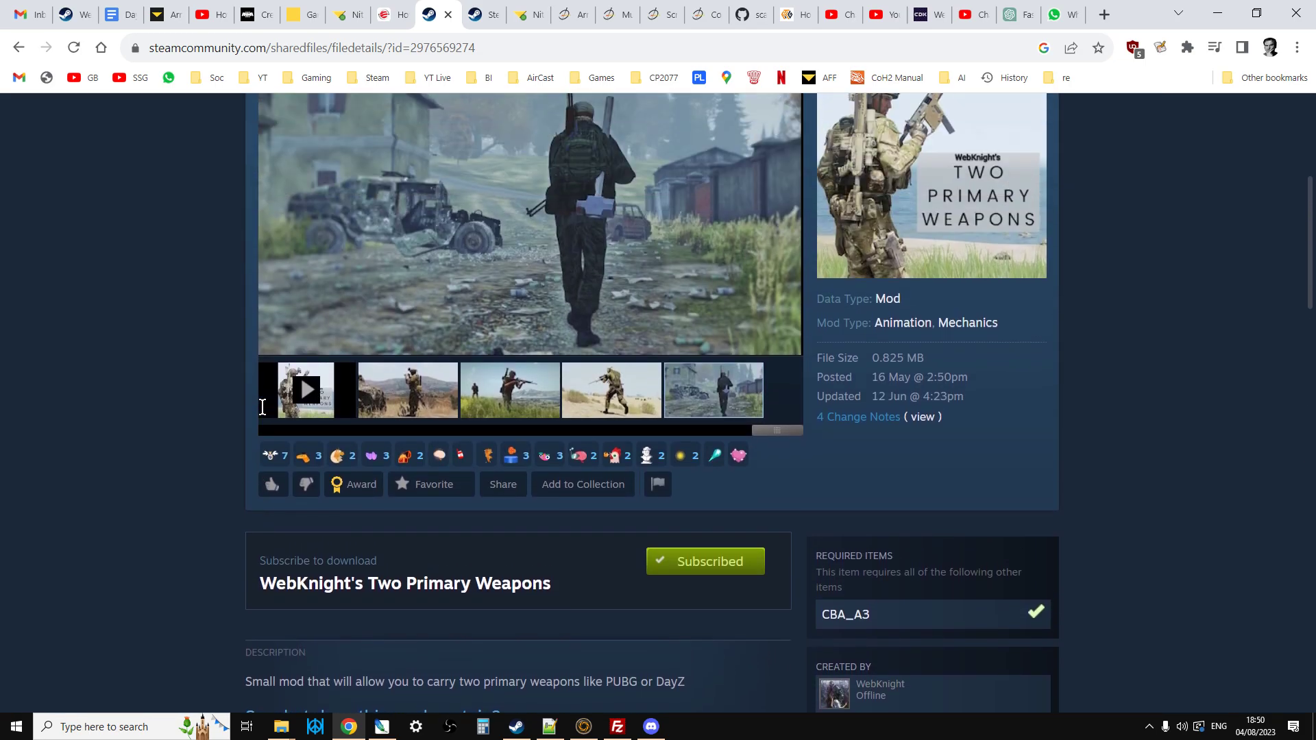
scroll(263, 413, "up", 1)
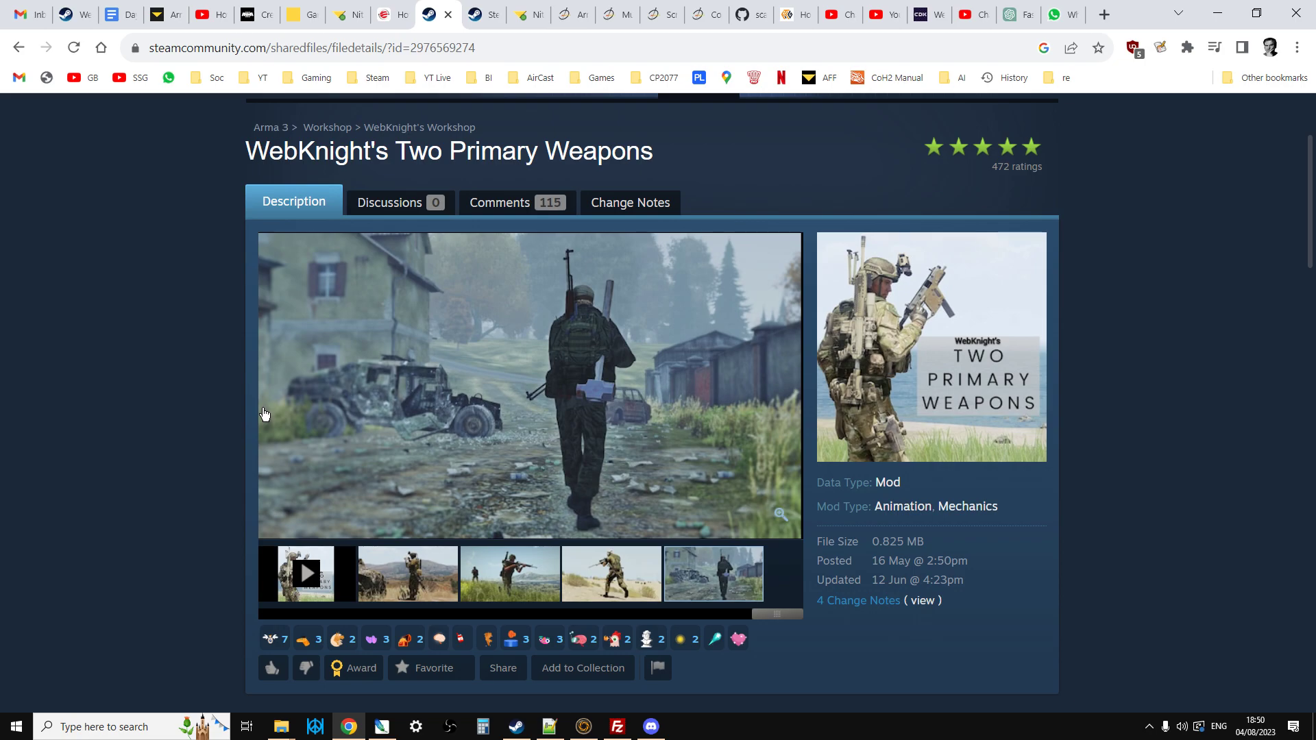
Open the mod's Comments section and browse its 115 comments
left_click(508, 206)
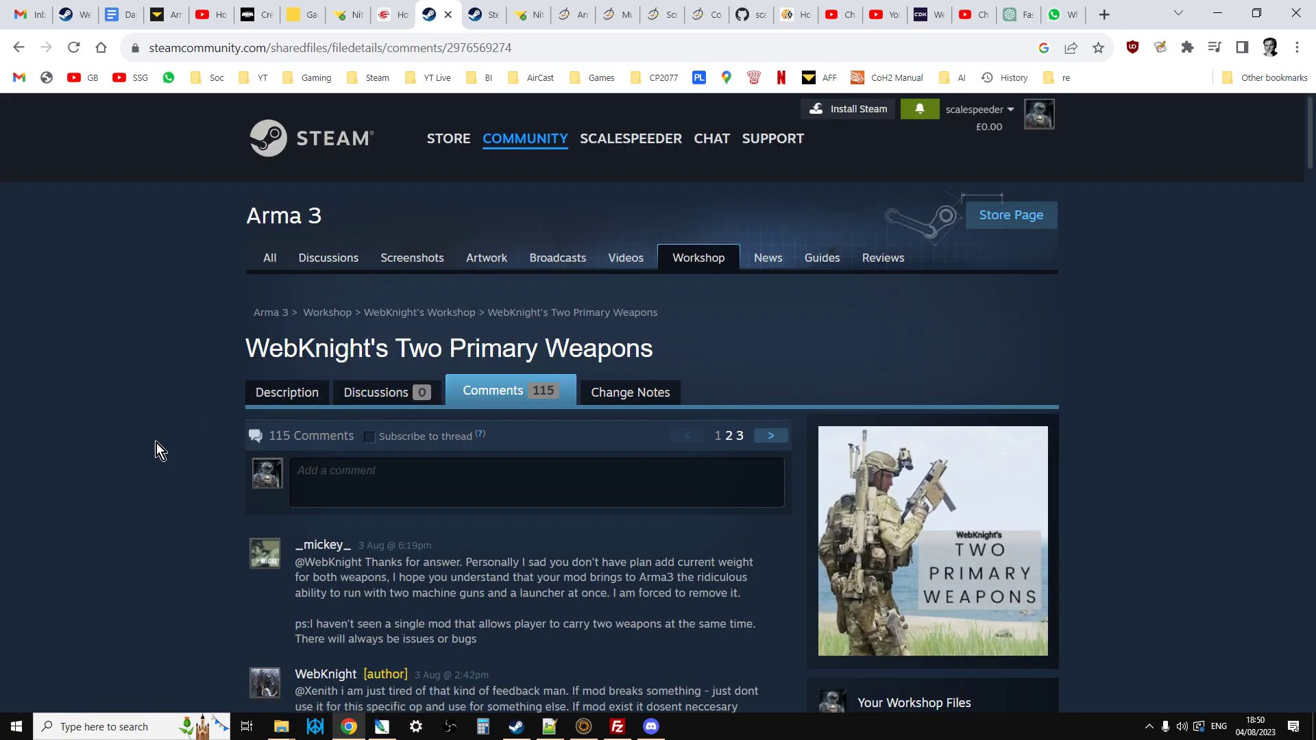
scroll(140, 455, "down", 3)
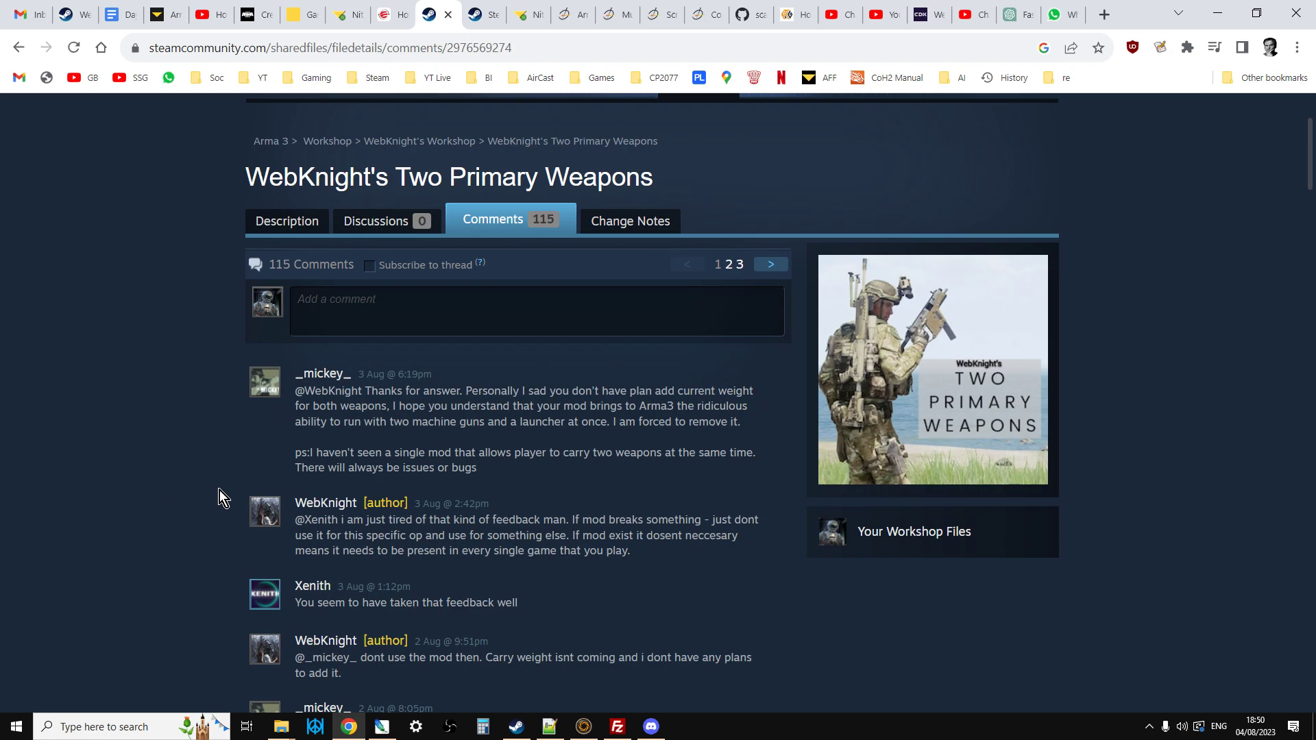
mouse_move(313, 382)
Check the three workshop mods in Nitrado's Additional mods, then show the arma3.com Creator DLC page
left_click(348, 17)
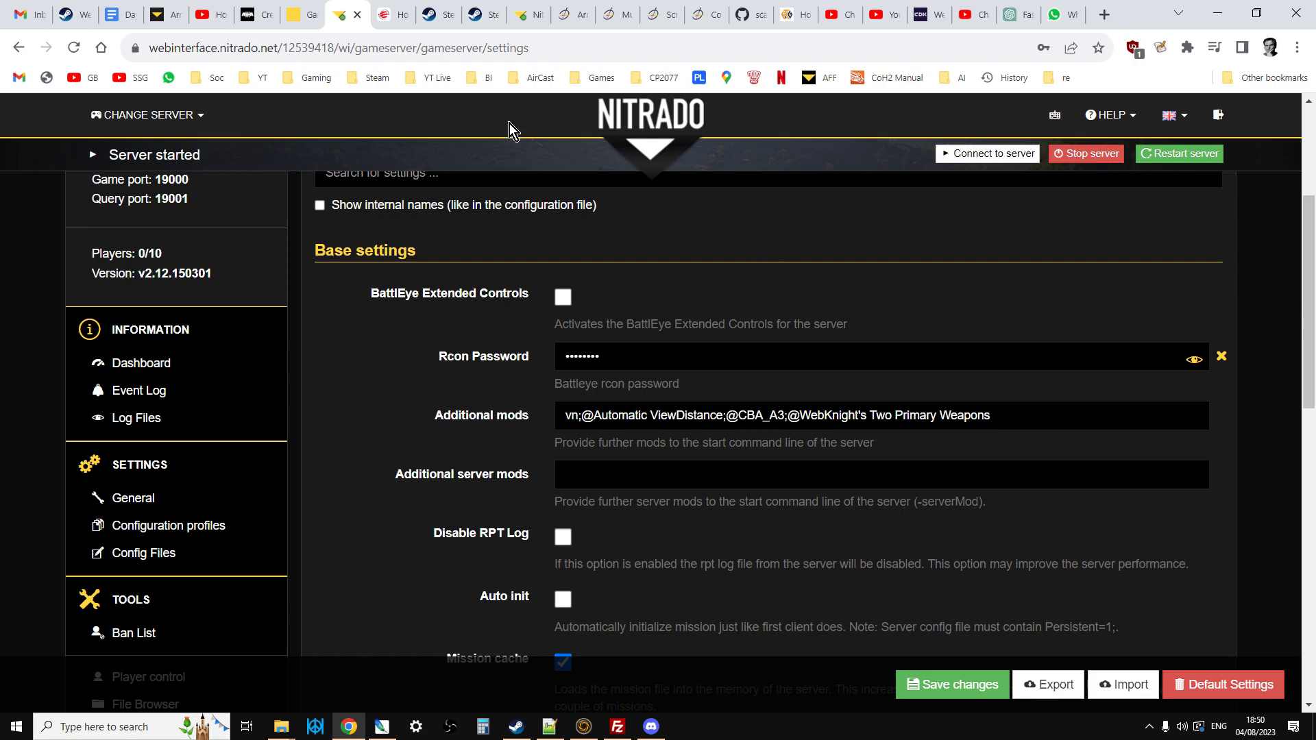
left_click(254, 15)
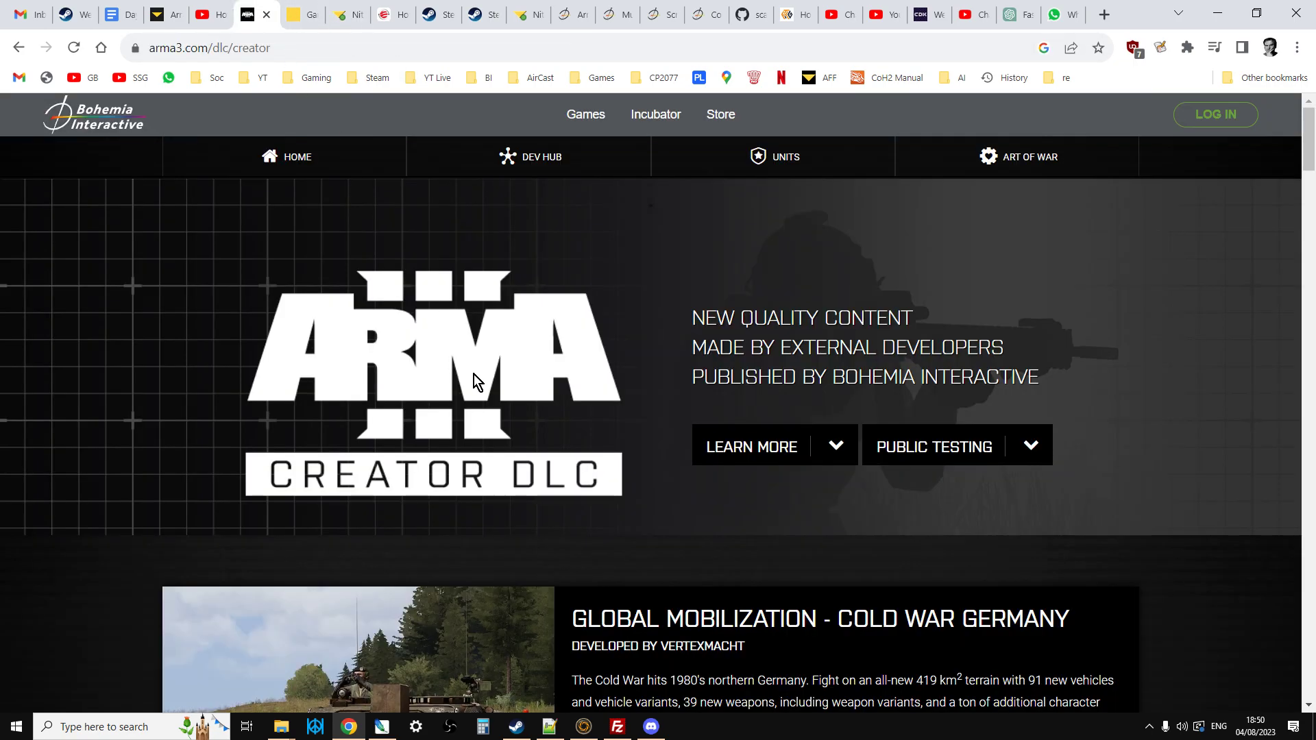